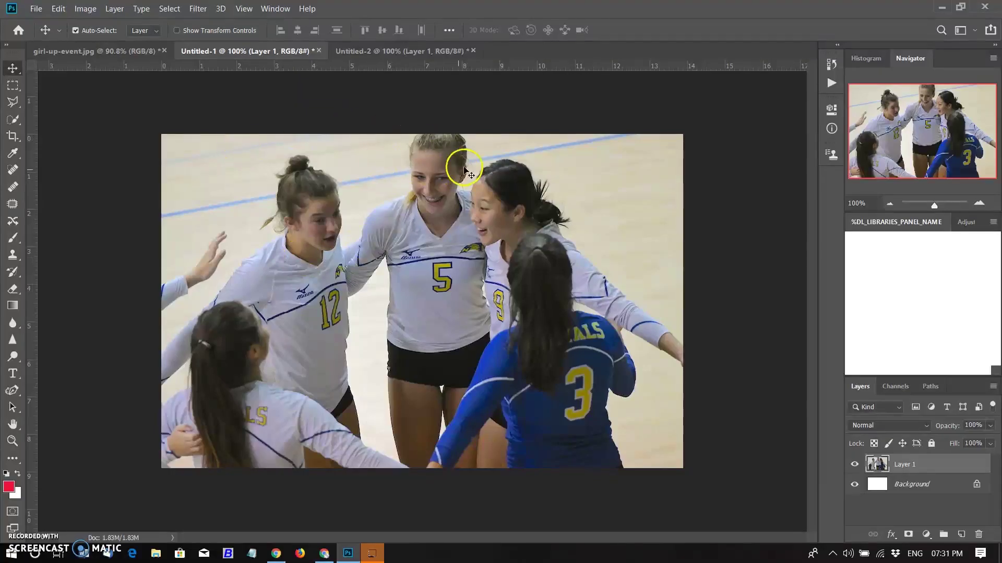
left_click(423, 50)
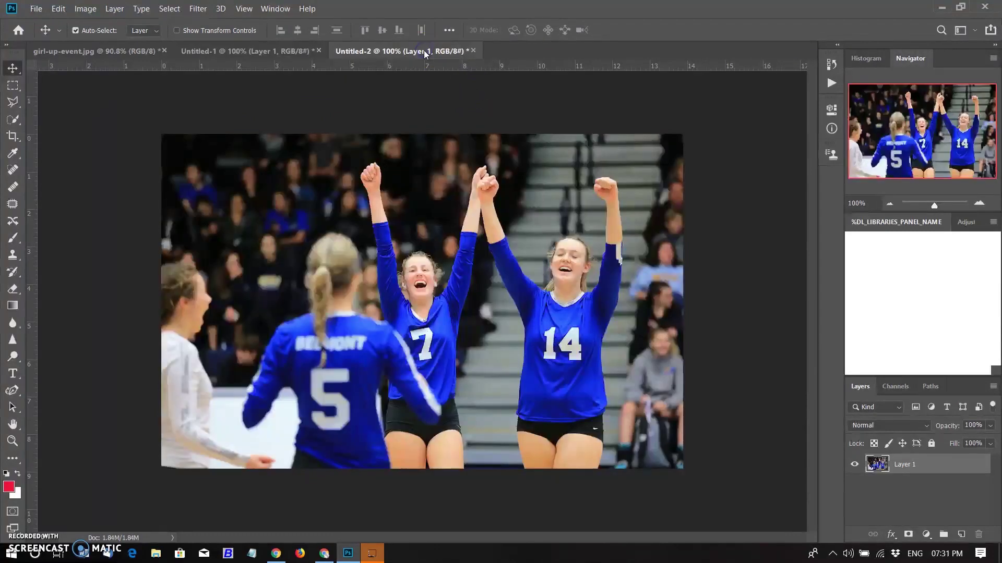
left_click(94, 51)
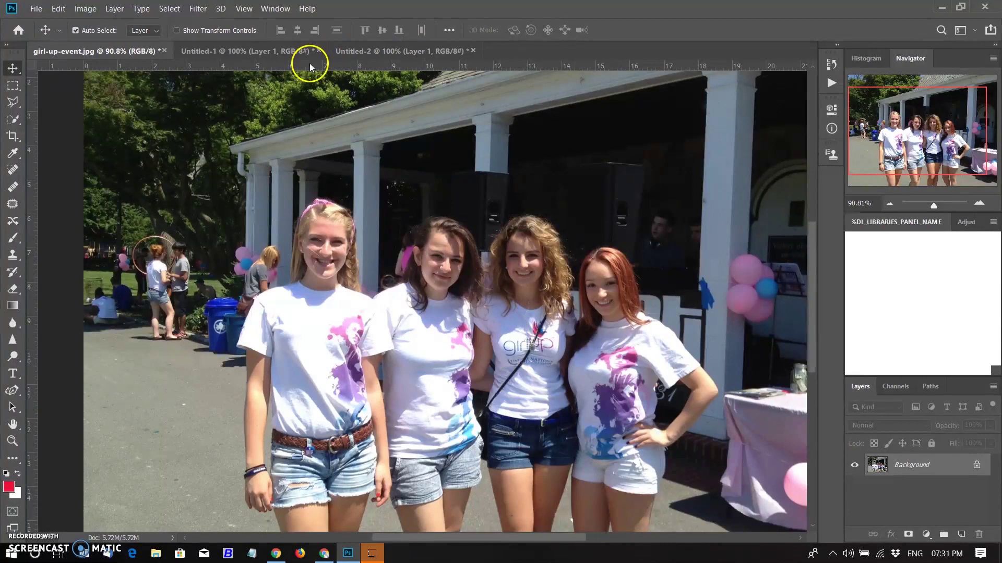
left_click(261, 49)
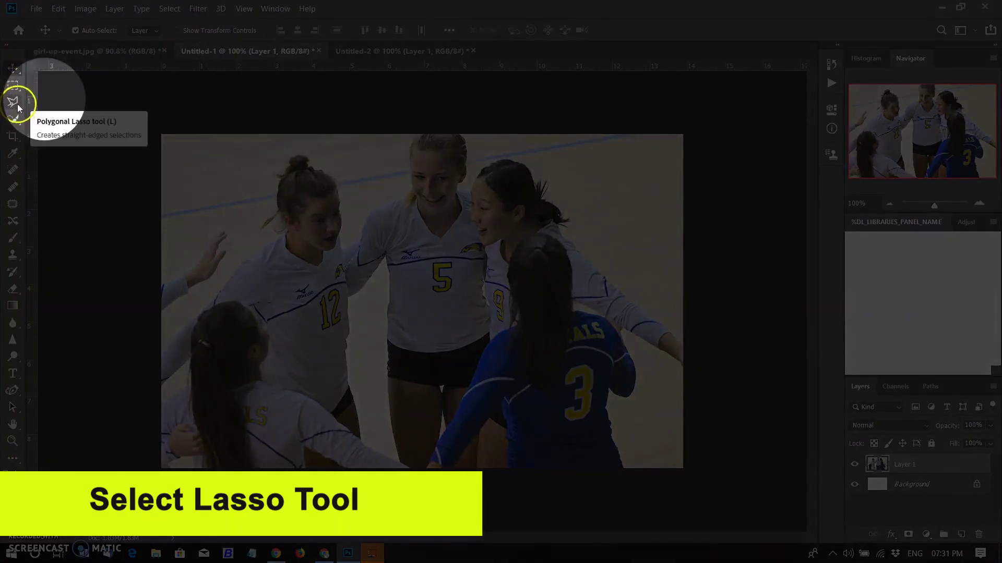
Draw a freehand Lasso selection around the outstretched hand and forearm at the left edge of the Untitled-1 photo
left_click(16, 104)
left_click(66, 101)
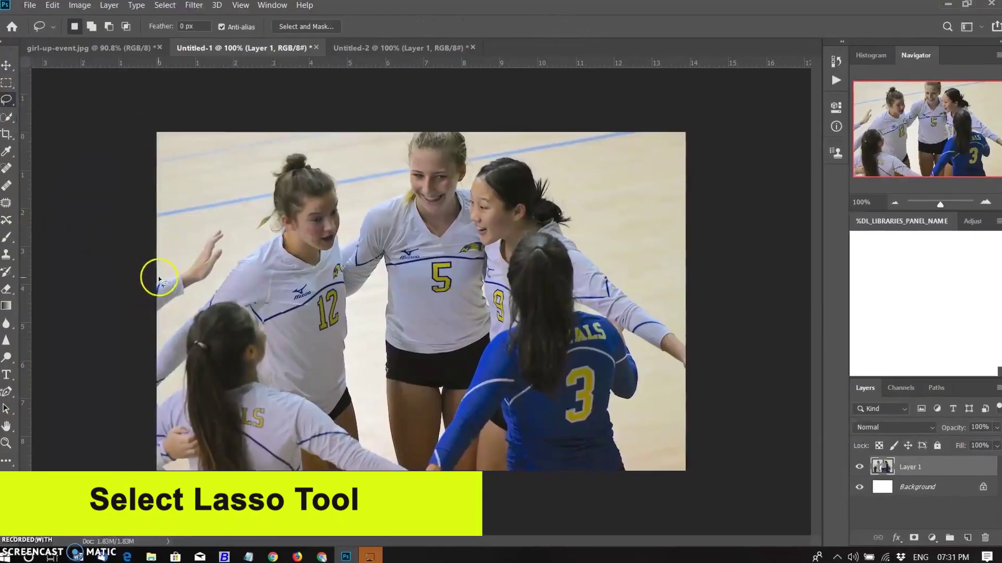
mouse_move(127, 281)
left_mouse_down()
mouse_move(181, 221)
mouse_move(198, 228)
mouse_move(195, 268)
mouse_move(95, 301)
mouse_move(43, 339)
mouse_move(52, 277)
left_mouse_up()
Try a regular Content-Aware fill at 100% opacity on the selected hand, deselect, and undo back to the selection
right_click(52, 252)
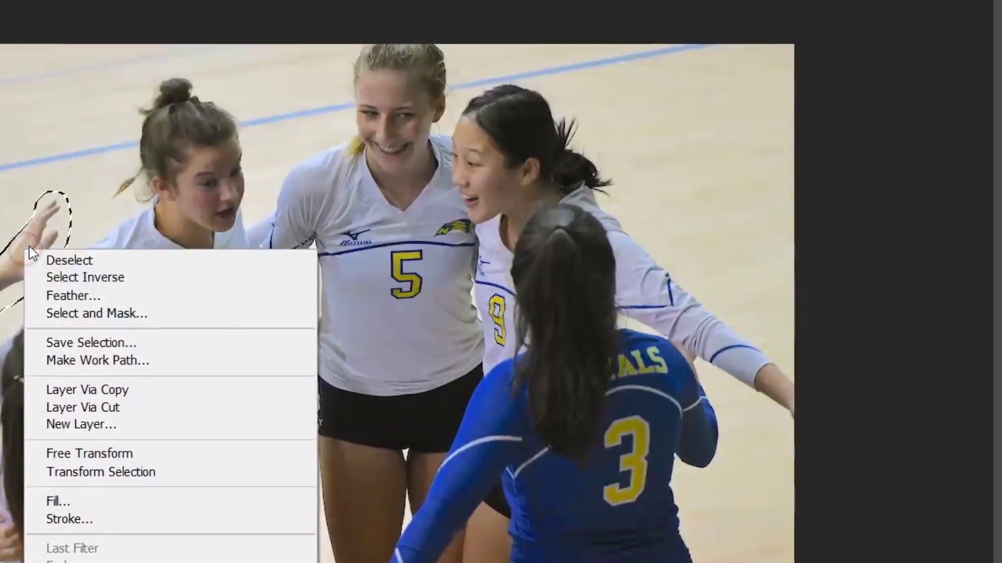
left_click(157, 489)
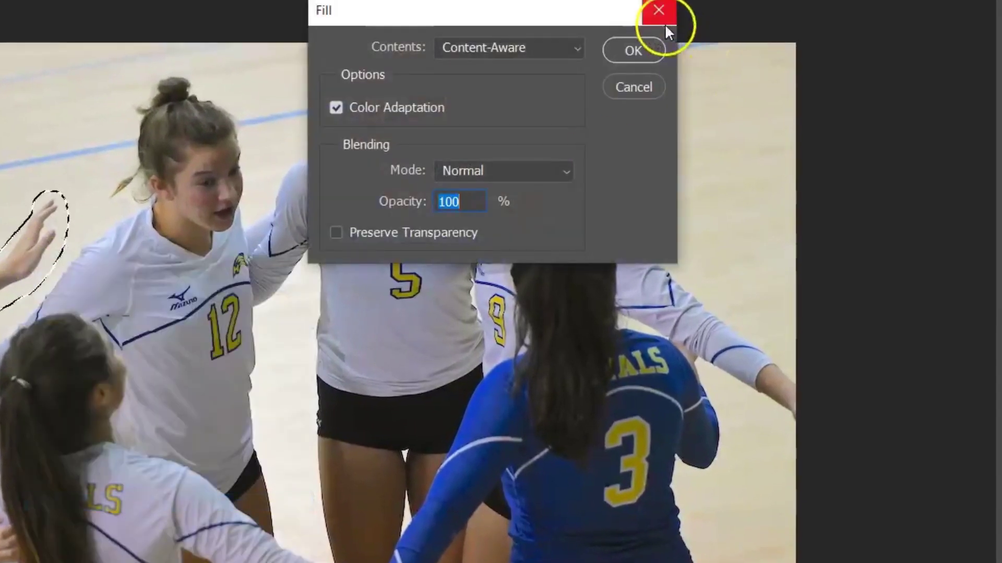
left_click(649, 51)
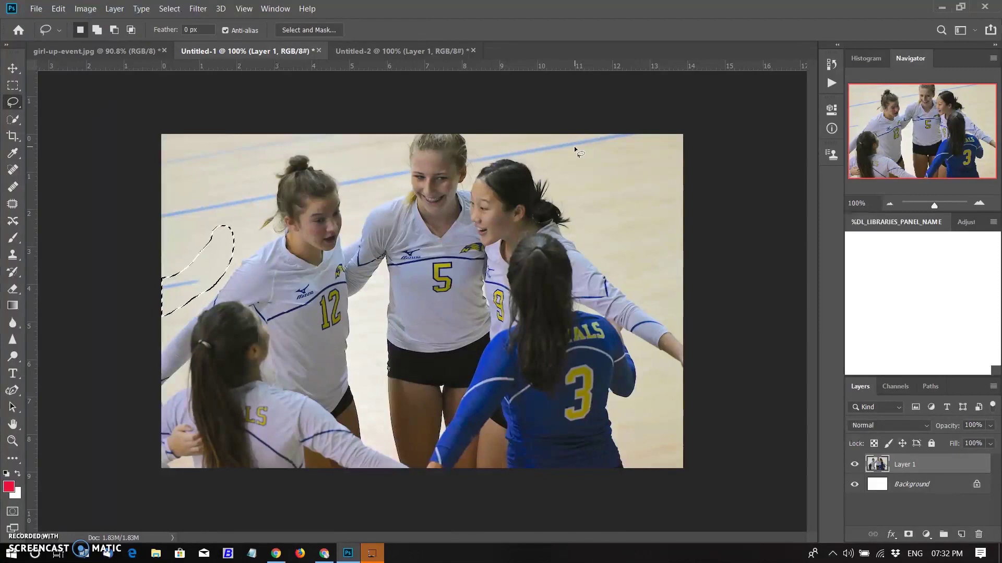
left_click(576, 150)
left_click(423, 17)
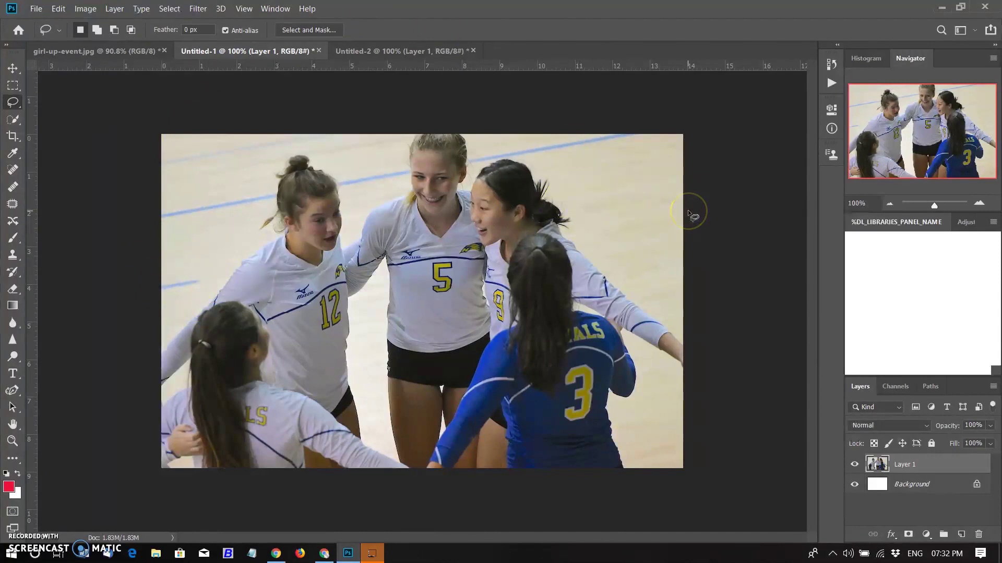
key("ctrl+shift+d")
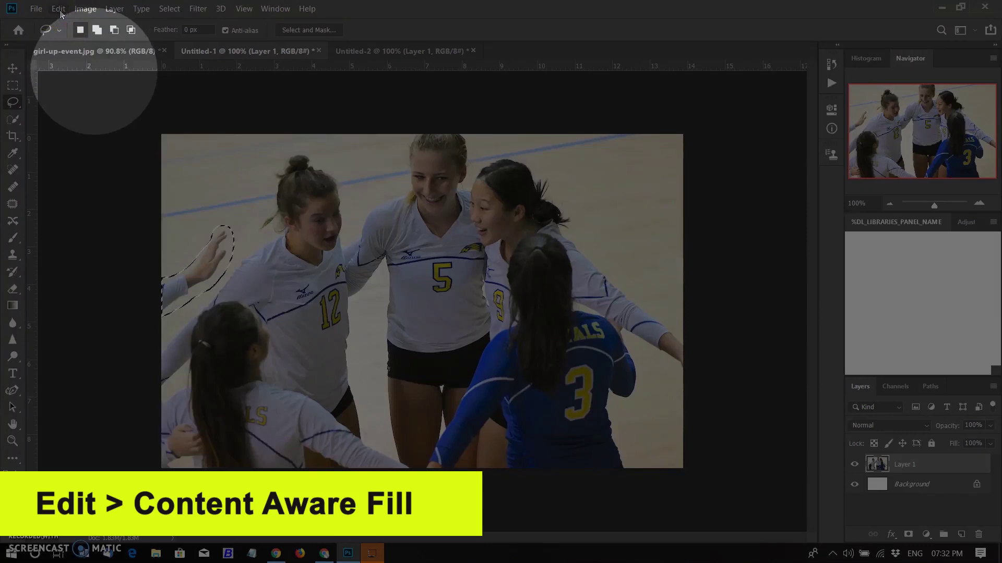
Open the Content-Aware Fill workspace for the selected hand and reduce the subtracting sampling brush to size 35
left_click(59, 9)
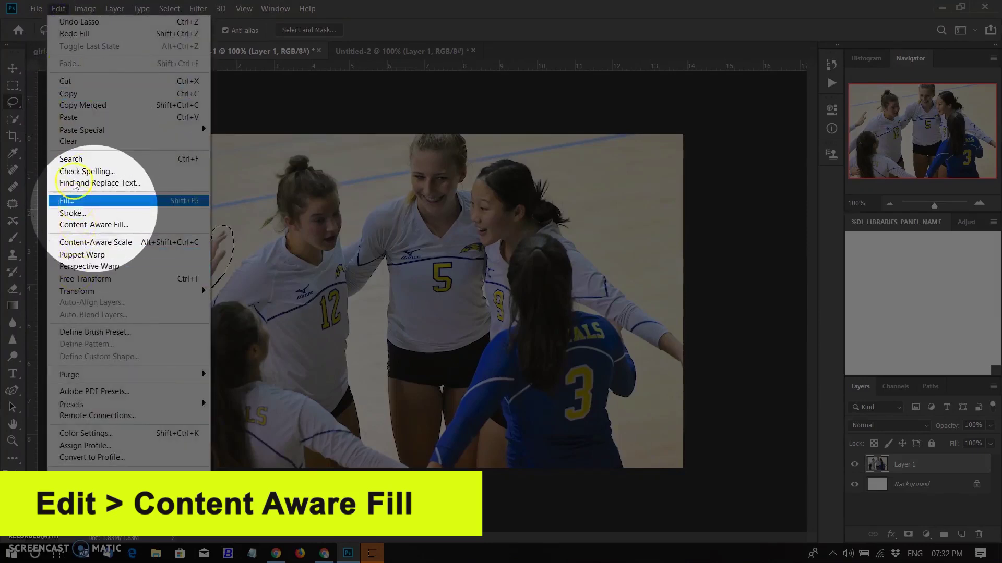
left_click(86, 225)
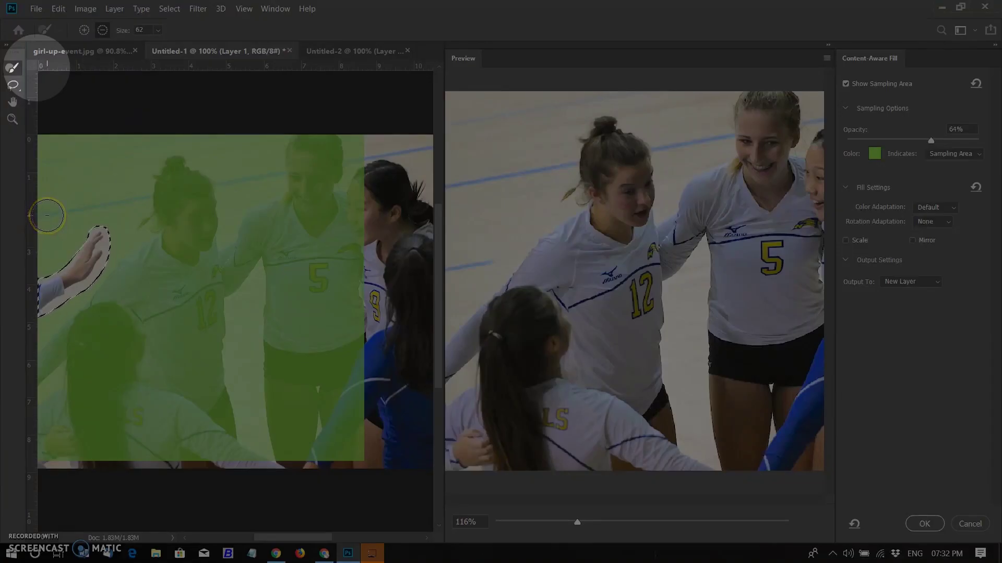
key("bracketleft")
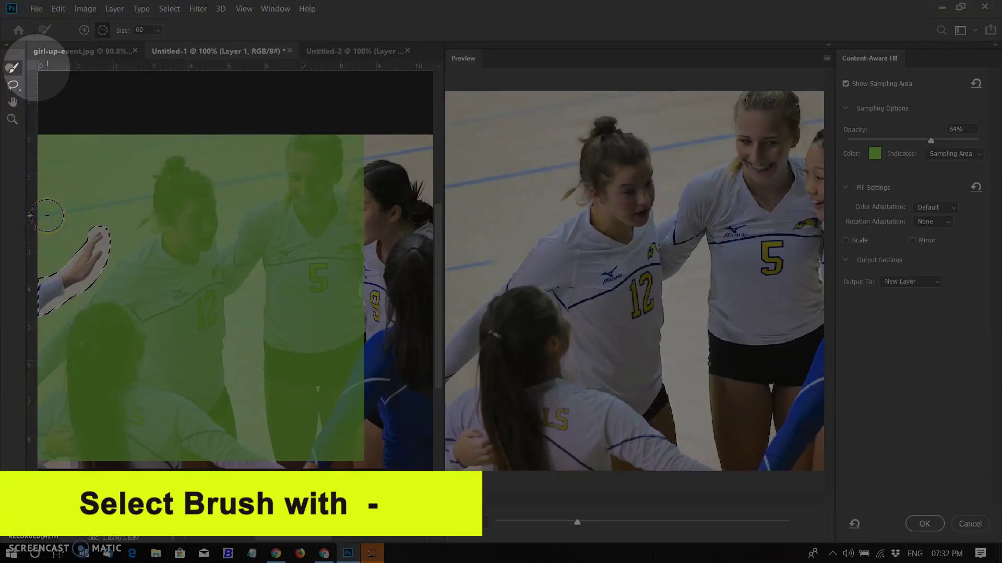
Try excluding the blue floor line and a strip of floor above it from the sampling area, and undo both strokes
left_click_drag(43, 215, 85, 208)
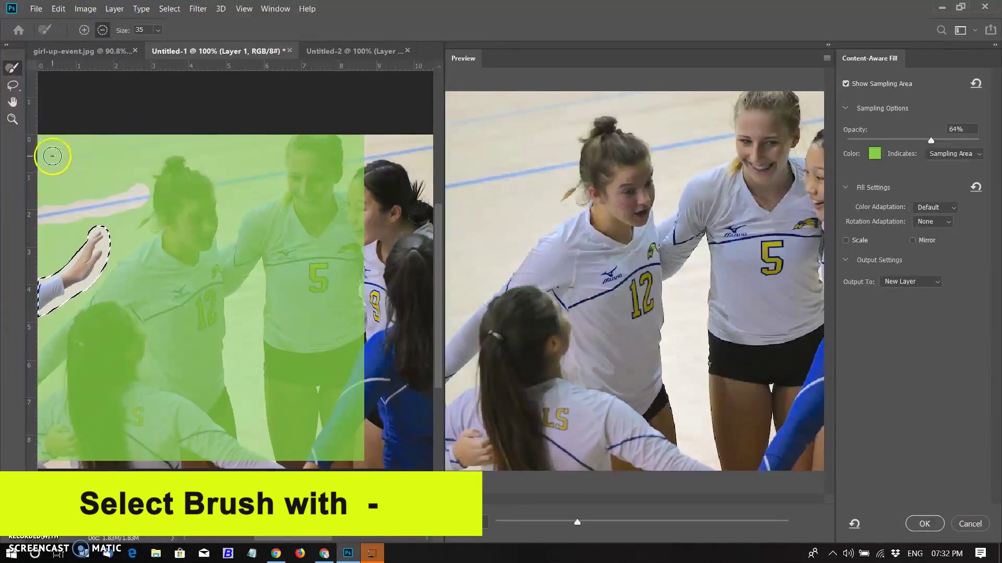
mouse_move(49, 156)
left_mouse_down()
mouse_move(153, 136)
mouse_move(145, 138)
left_mouse_up()
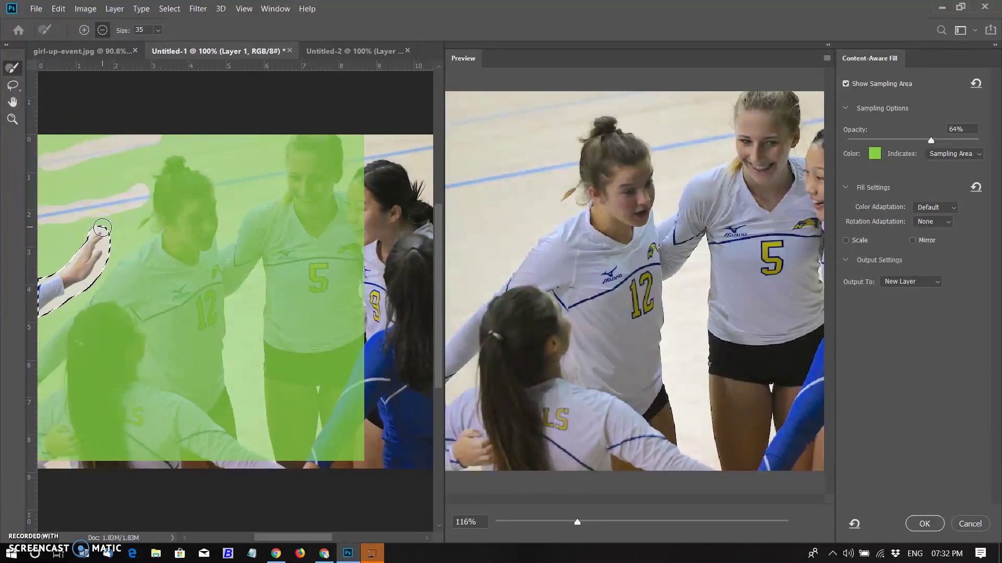
key("ctrl+z")
key("ctrl+z")
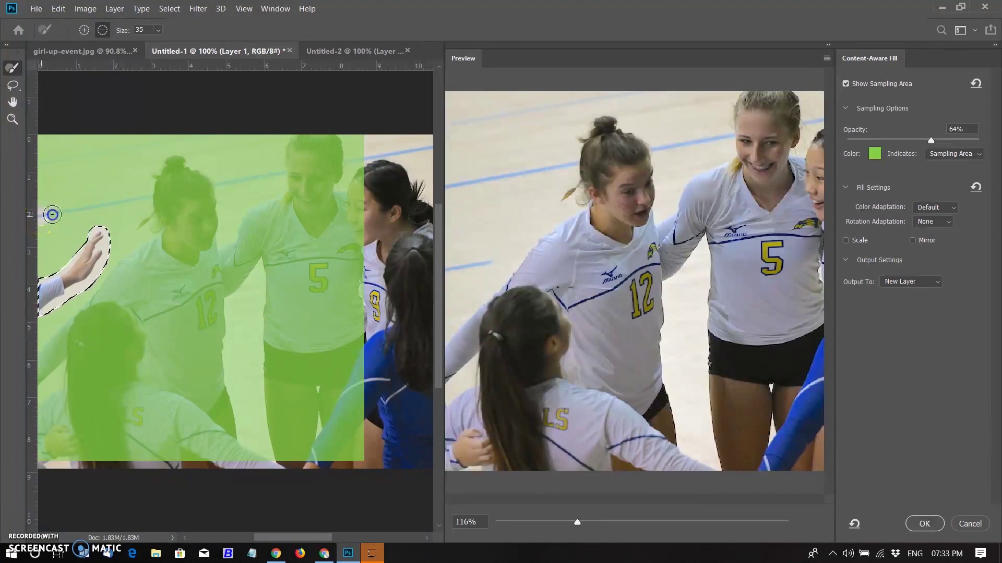
Exclude the blue floor line above the hand from the sampling area and apply the fill to a new layer, ending with nothing selected
left_click_drag(49, 214, 149, 193)
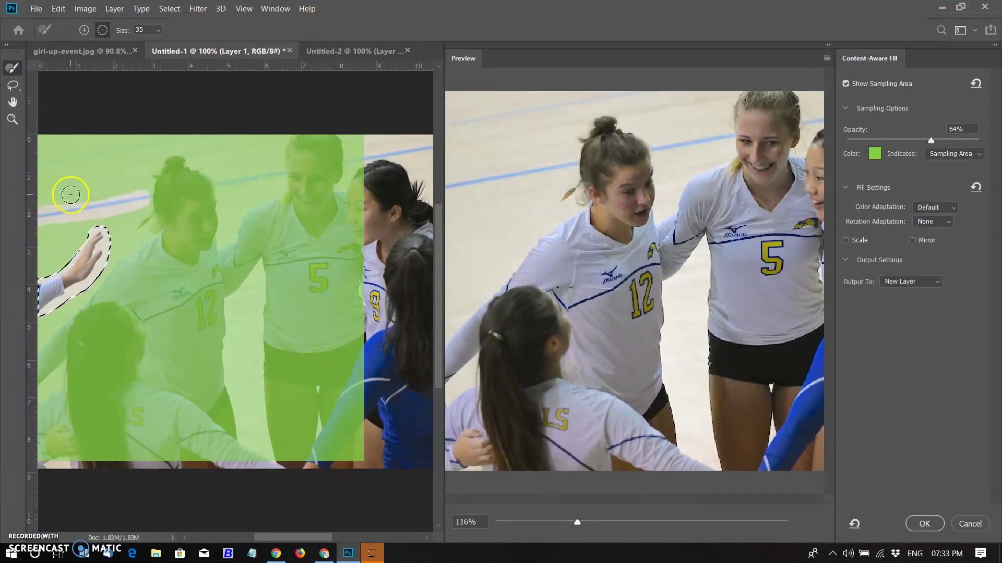
left_click(530, 247)
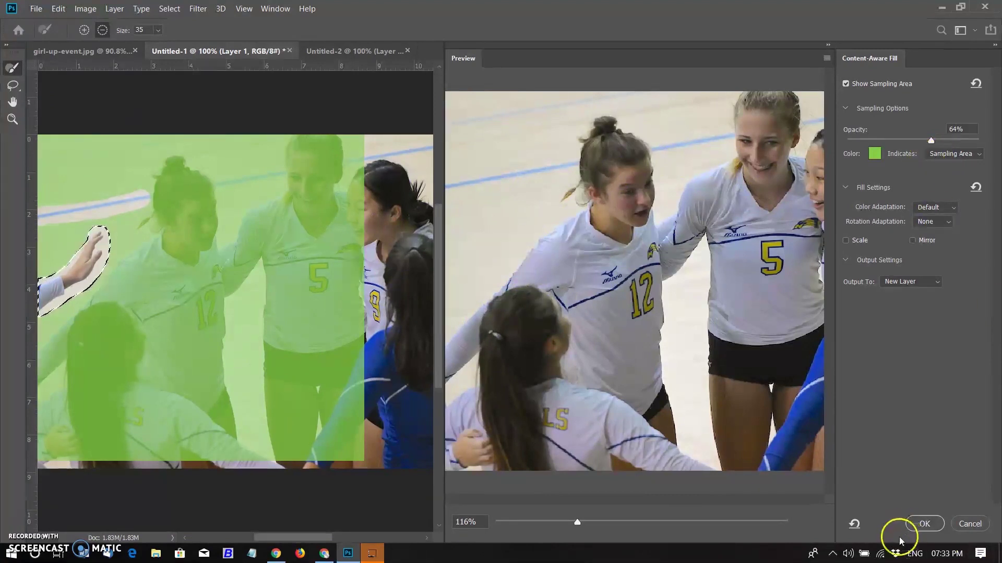
left_click(925, 523)
key("ctrl+d")
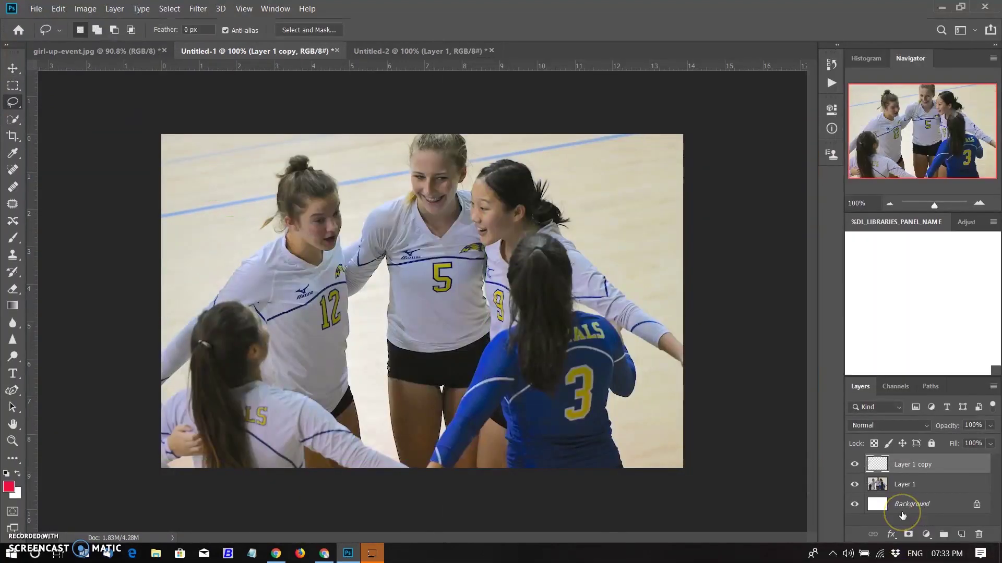
In the Untitled-2 document, draw a freehand Lasso selection around the white-shirted player at the photo's left edge
left_click(407, 50)
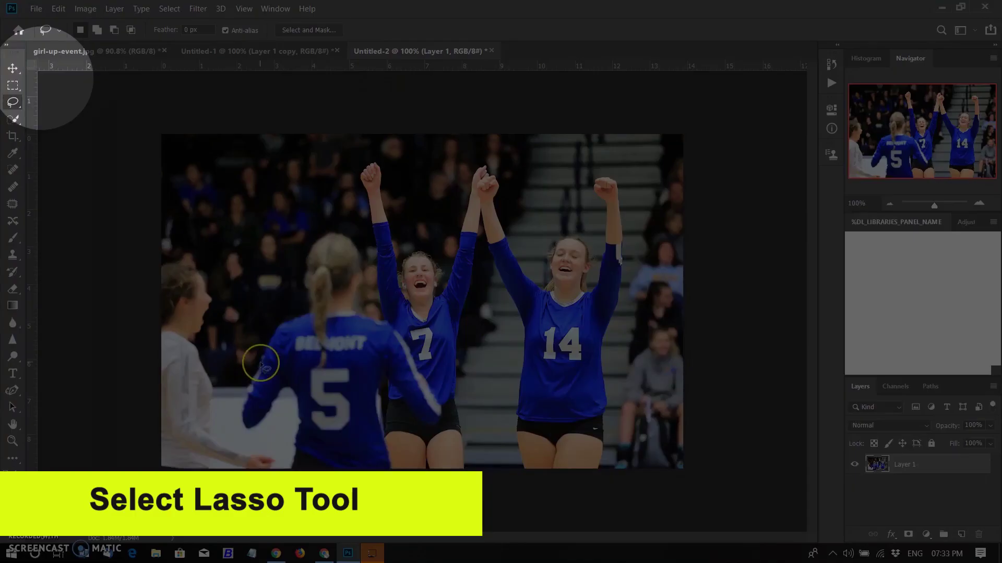
scroll(260, 362, "up", 6)
left_click_drag(190, 293, 370, 258)
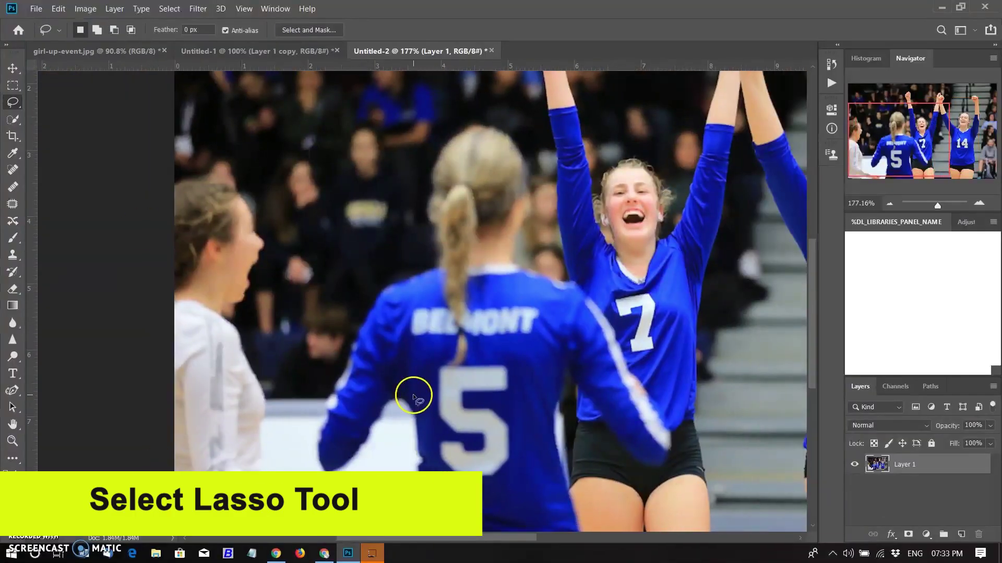
scroll(578, 284, "down", 1)
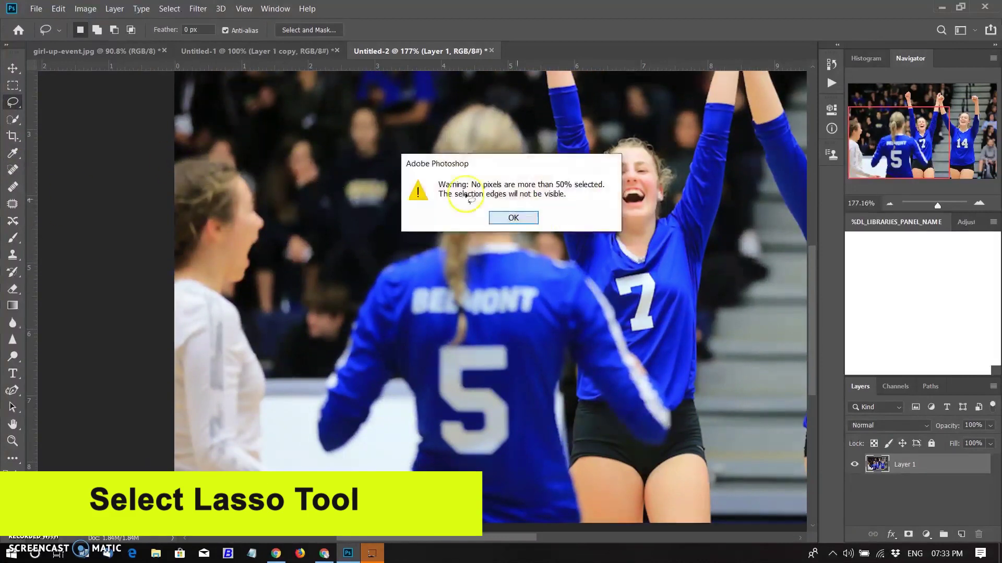
mouse_move(175, 155)
left_mouse_down()
mouse_move(261, 181)
mouse_move(272, 251)
mouse_move(249, 321)
mouse_move(292, 467)
mouse_move(386, 505)
mouse_move(304, 533)
mouse_move(145, 506)
mouse_move(175, 155)
left_mouse_up()
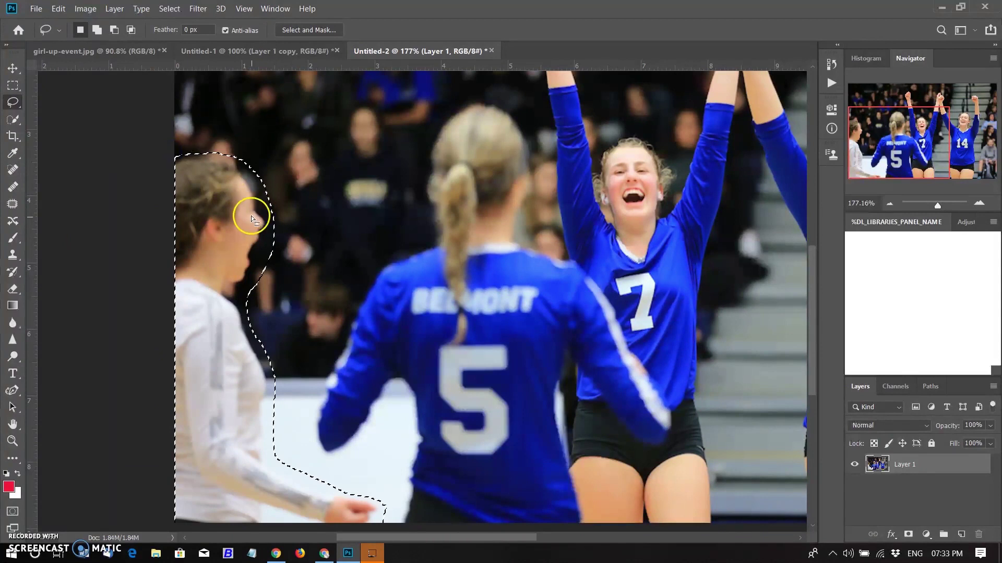
Try a regular Content-Aware fill on the selected white-shirted player and revert the history to the Lasso state
right_click(236, 176)
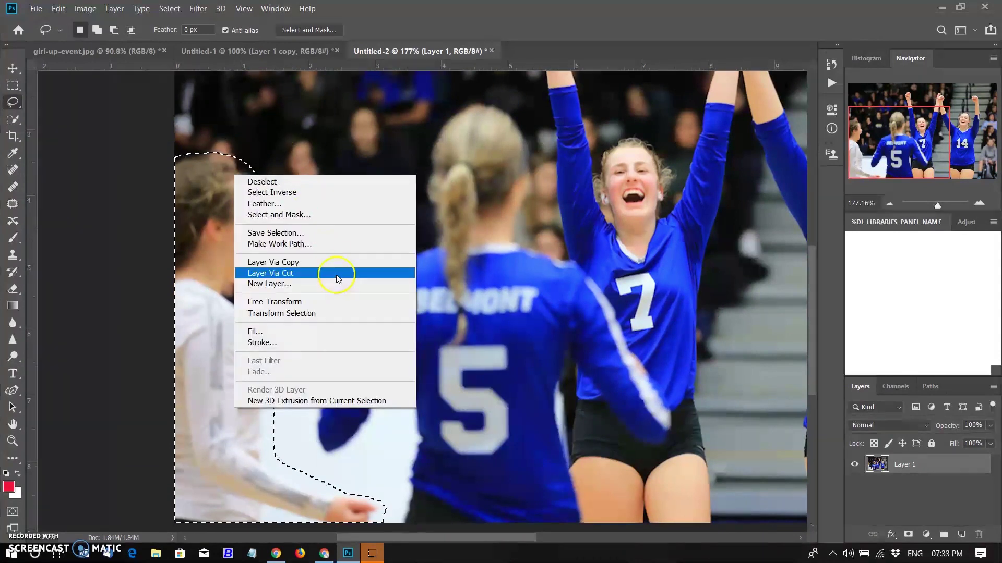
left_click(289, 333)
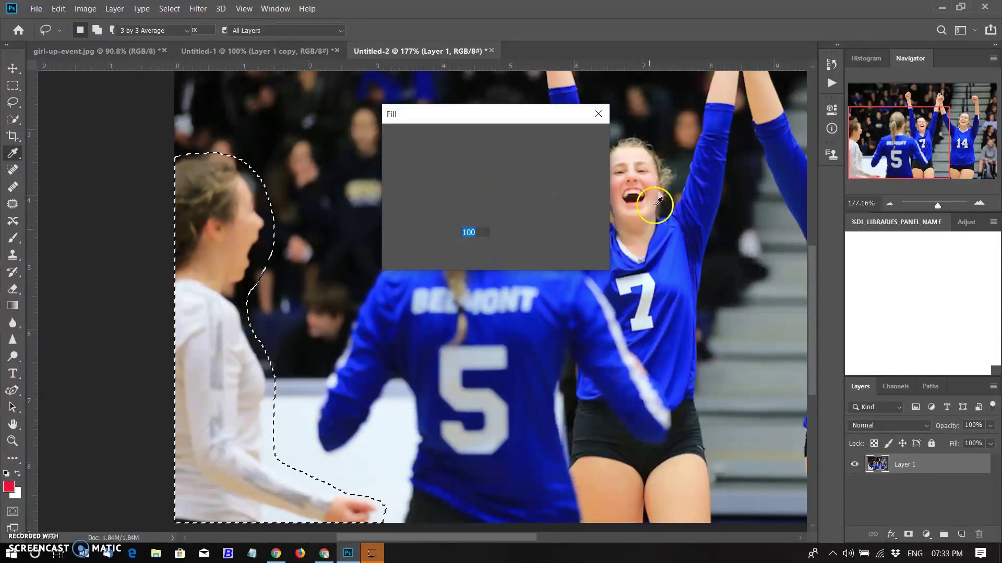
left_click(580, 135)
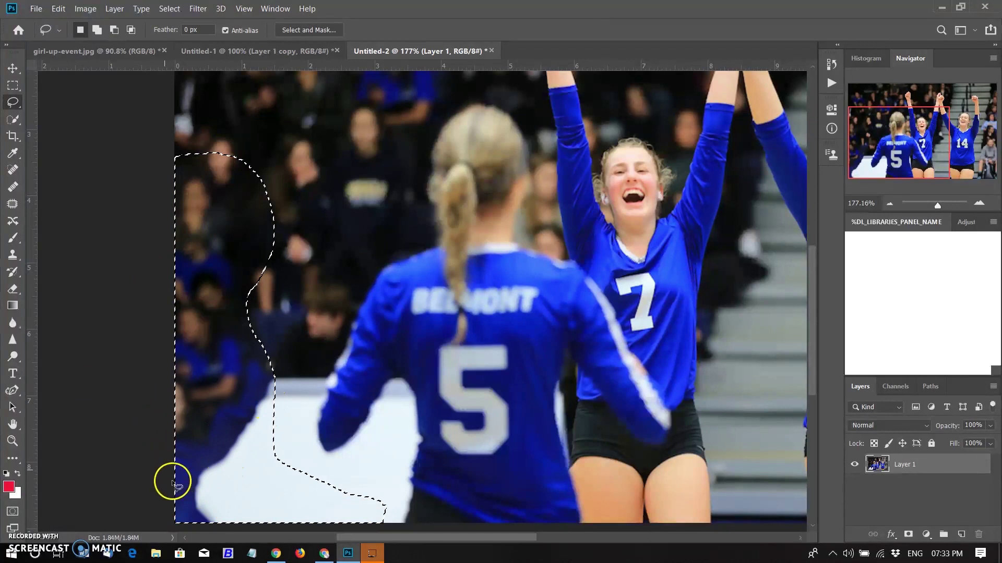
left_click(831, 64)
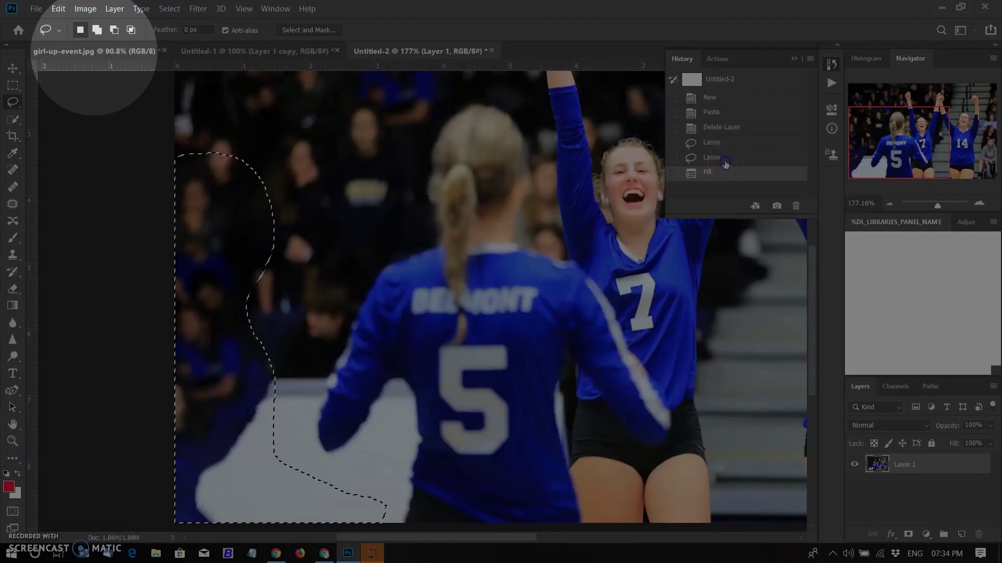
left_click(725, 163)
left_click(831, 64)
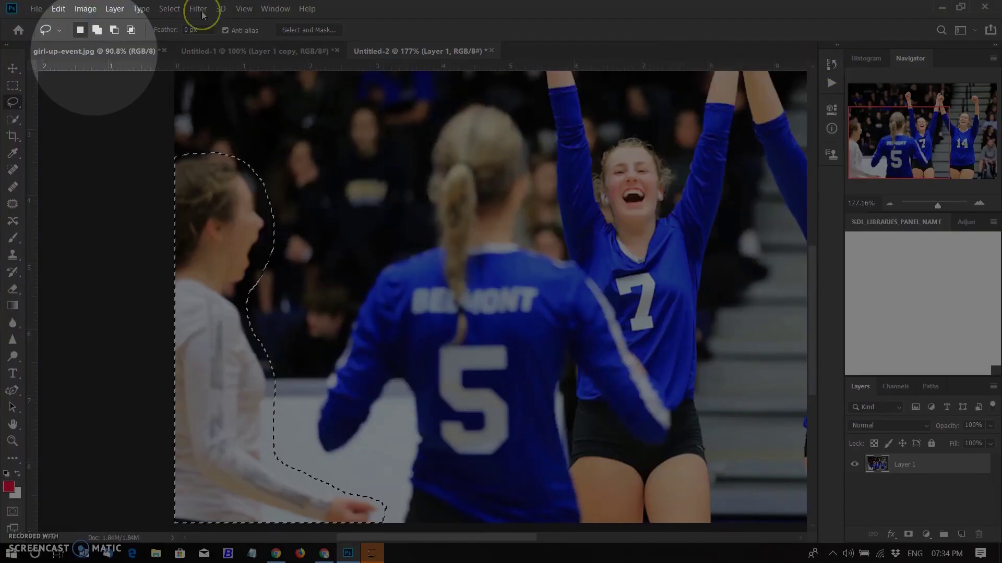
Open the Content-Aware Fill workspace for the selected white-shirted player
left_click(67, 9)
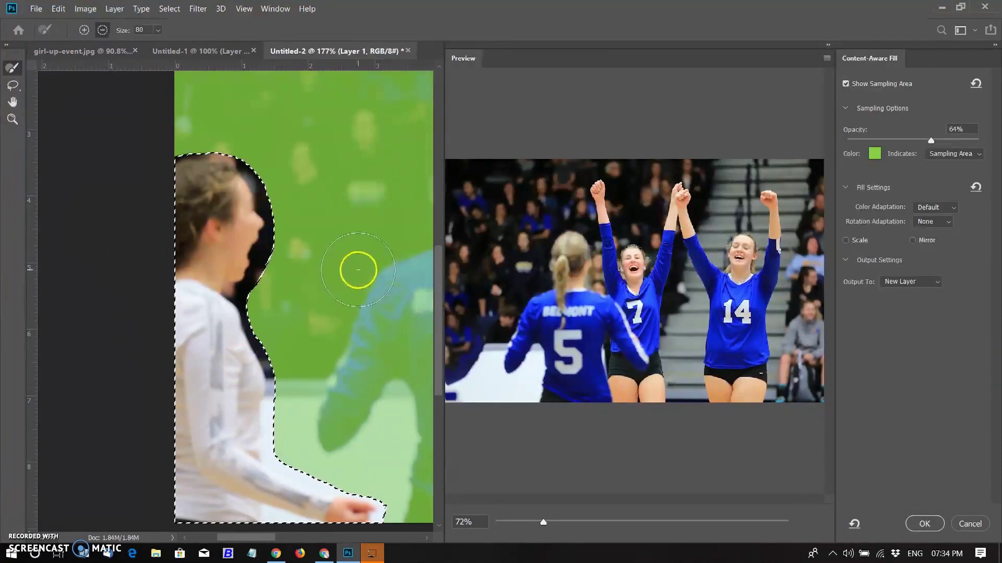
left_click_drag(364, 252, 257, 268)
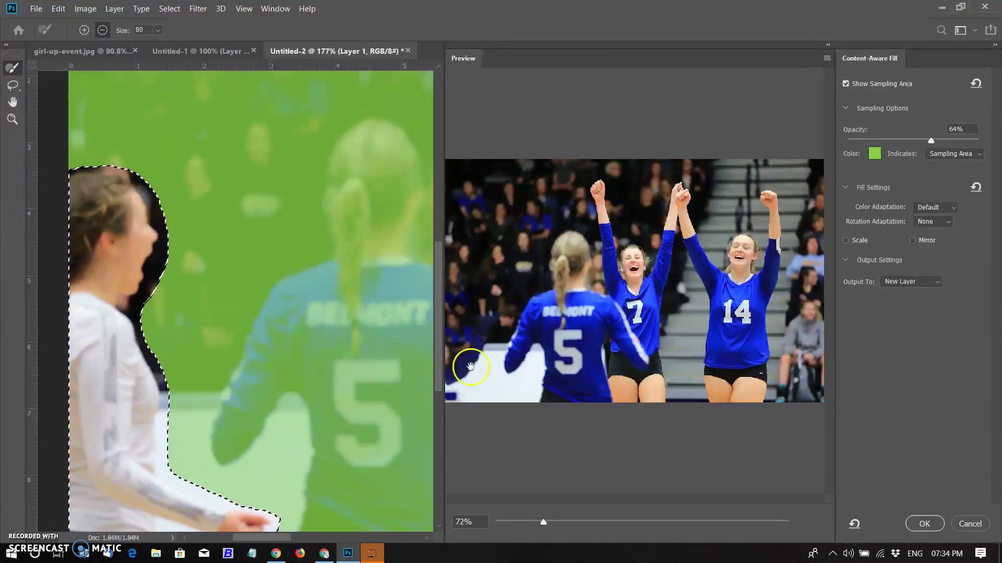
scroll(508, 361, "down", 2)
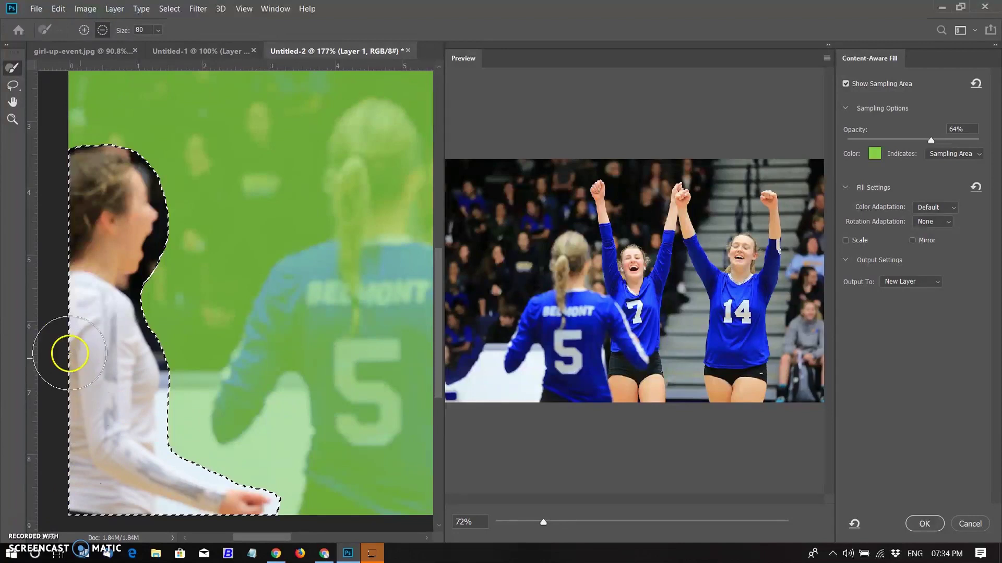
scroll(152, 308, "down", 5)
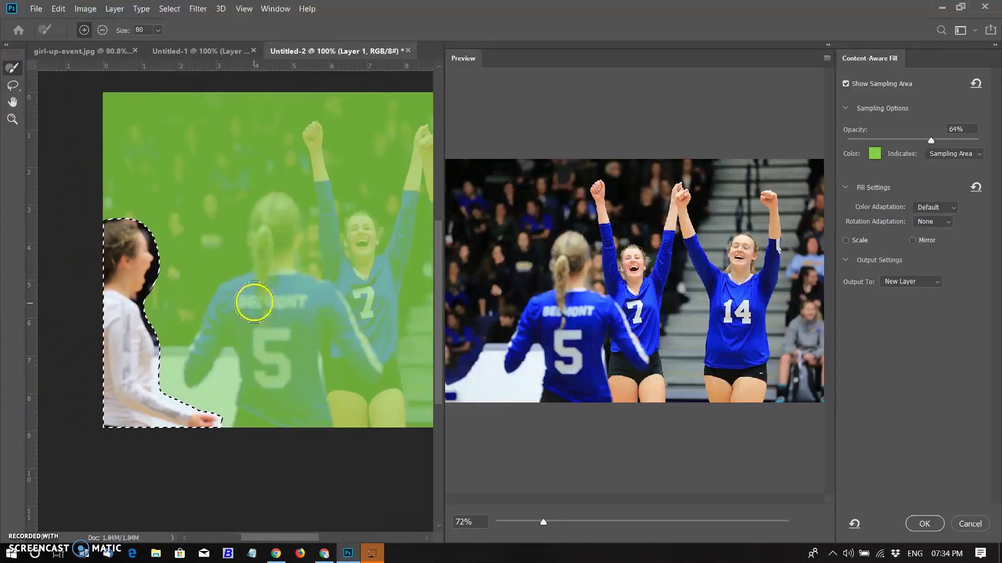
left_click_drag(344, 205, 301, 291)
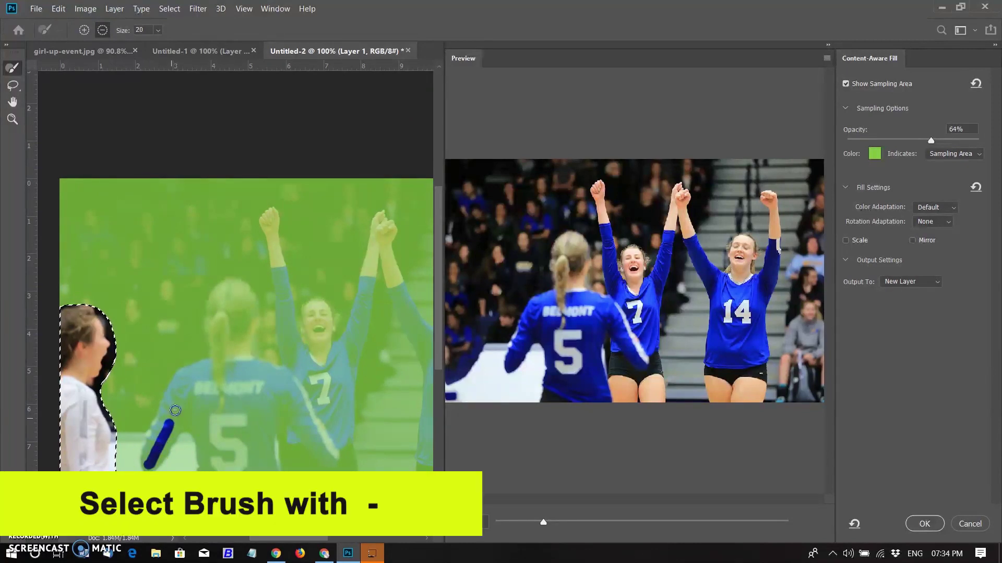
With a size 20 subtracting brush, exclude the number 7 player's raised sleeve and the number 5 jersey's shoulder, side and hem from the sampling area
key("bracketleft")
mouse_move(276, 261)
left_mouse_down()
mouse_move(292, 310)
mouse_move(278, 278)
left_mouse_up()
left_click_drag(239, 353, 271, 464)
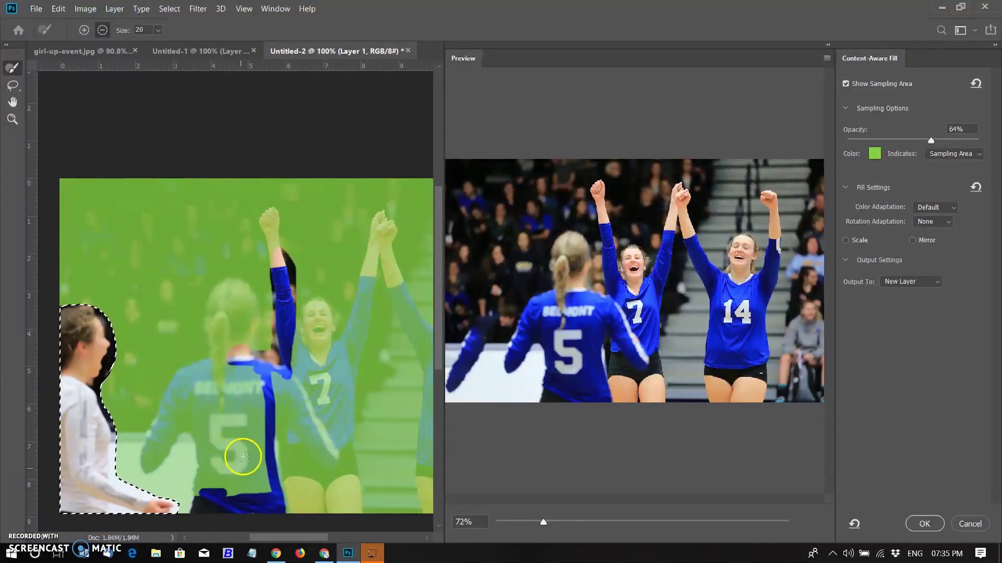
Try excluding the number 5 player's sleeve nearest the selection from the sampling area, and undo the stroke
left_click_drag(170, 397, 184, 377)
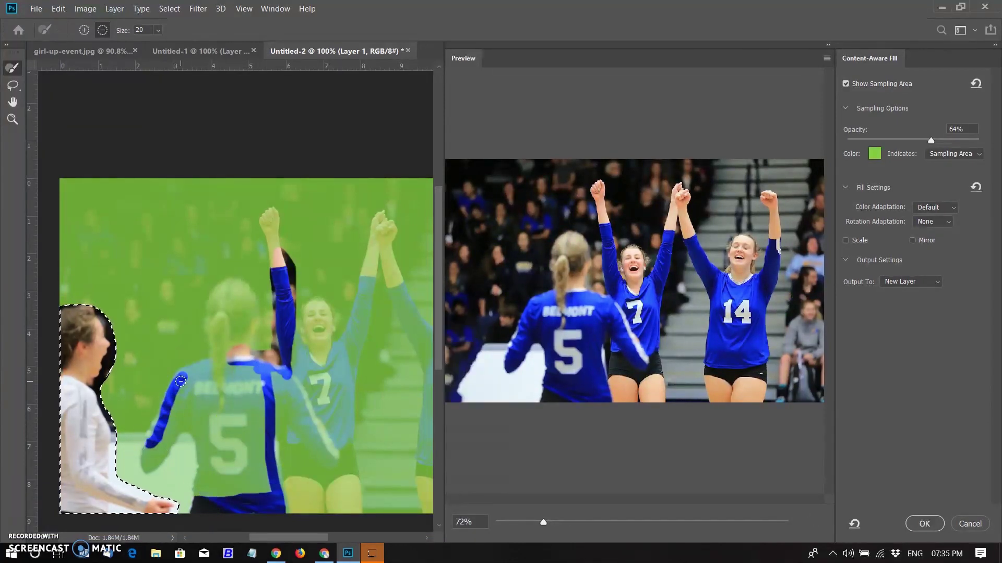
key("ctrl+z")
left_click_drag(166, 446, 155, 459)
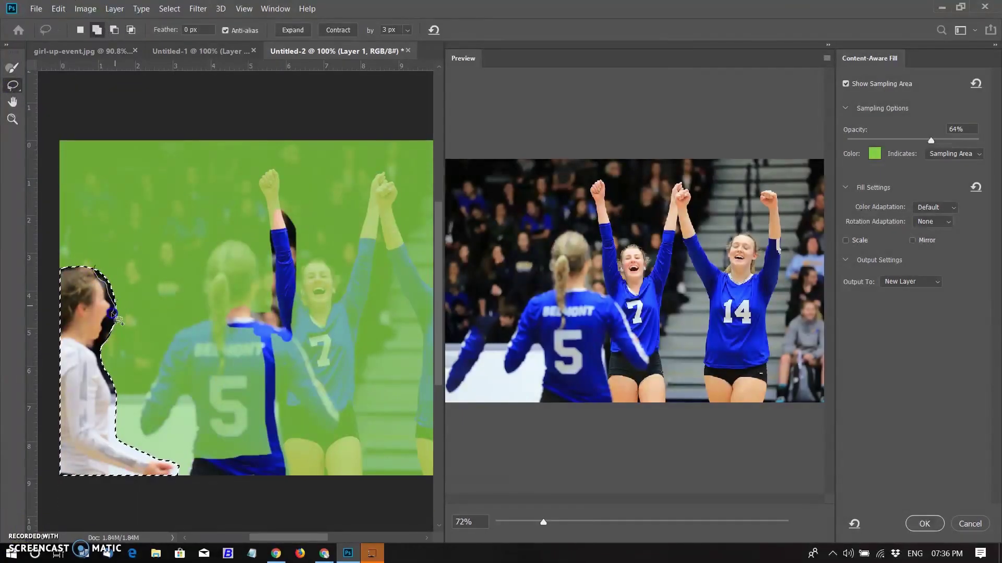
Tighten the selection around the white-shirted player and, with the size 20 brush, exclude the number 7 player and number 5 player's head from sampling
left_click(114, 30)
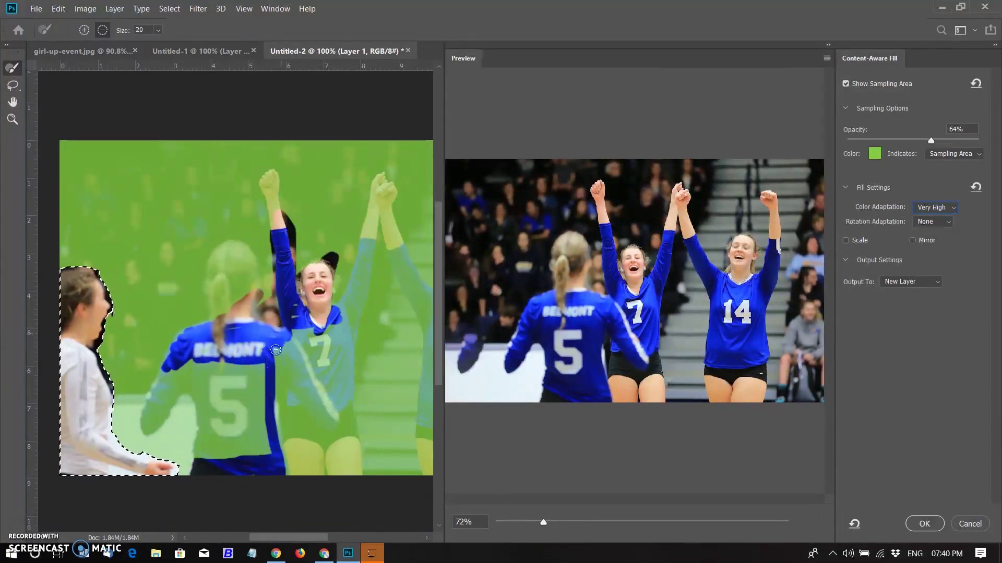
mouse_move(276, 350)
left_mouse_down()
mouse_move(274, 374)
mouse_move(298, 417)
mouse_move(335, 312)
mouse_move(318, 370)
left_mouse_up()
left_click_drag(290, 162, 263, 227)
left_click_drag(197, 293, 270, 270)
mouse_move(355, 332)
left_mouse_down()
mouse_move(340, 336)
mouse_move(355, 325)
mouse_move(257, 161)
mouse_move(311, 175)
mouse_move(379, 316)
left_mouse_up()
key("Caps_Lock")
key("Caps_Lock")
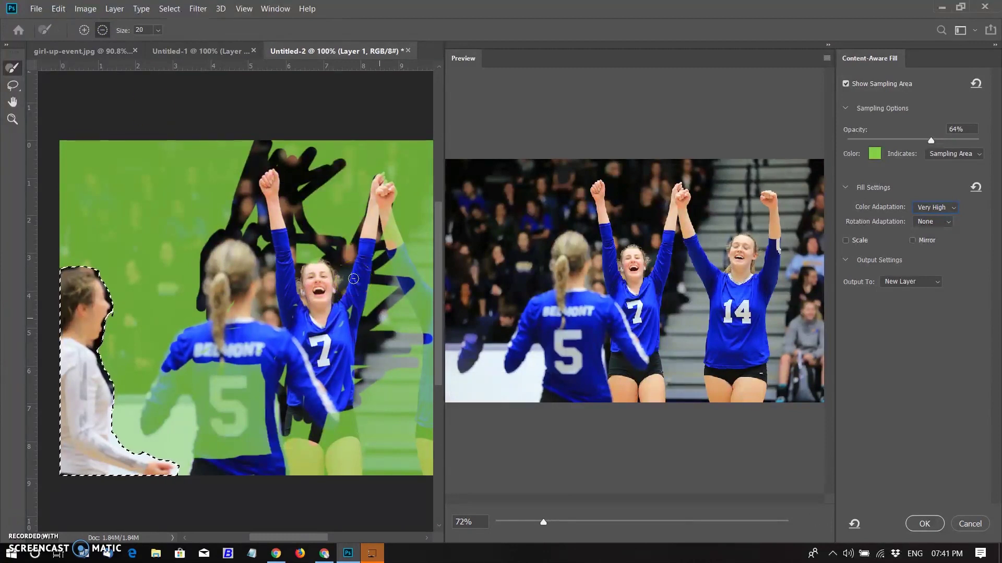
With a size 51 brush, exclude the bleachers, their nearby crowd and the photo's top edge from sampling, and apply the fill to a new layer
mouse_move(298, 257)
left_mouse_down()
mouse_move(296, 187)
mouse_move(393, 316)
mouse_move(355, 178)
left_mouse_up()
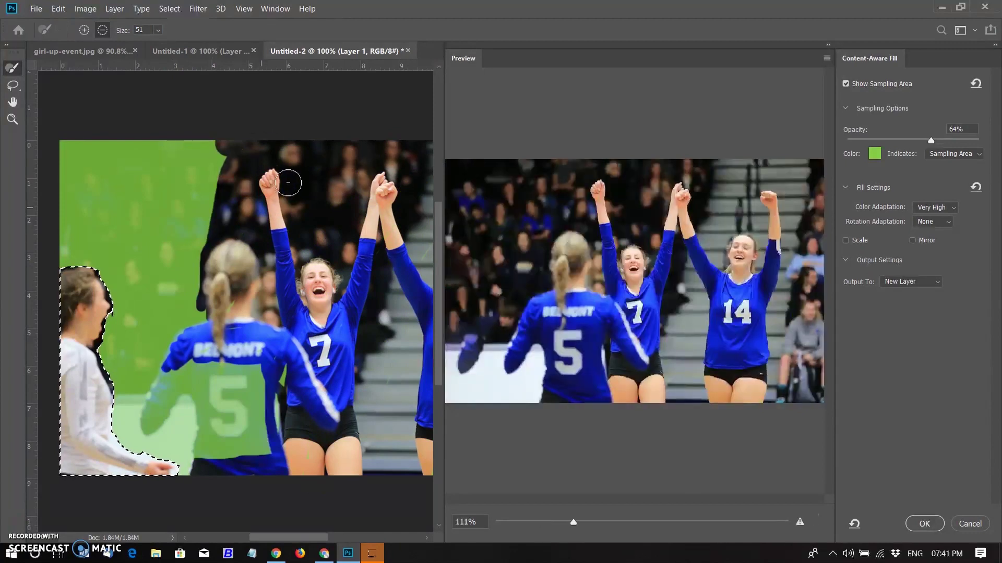
left_click_drag(239, 141, 52, 141)
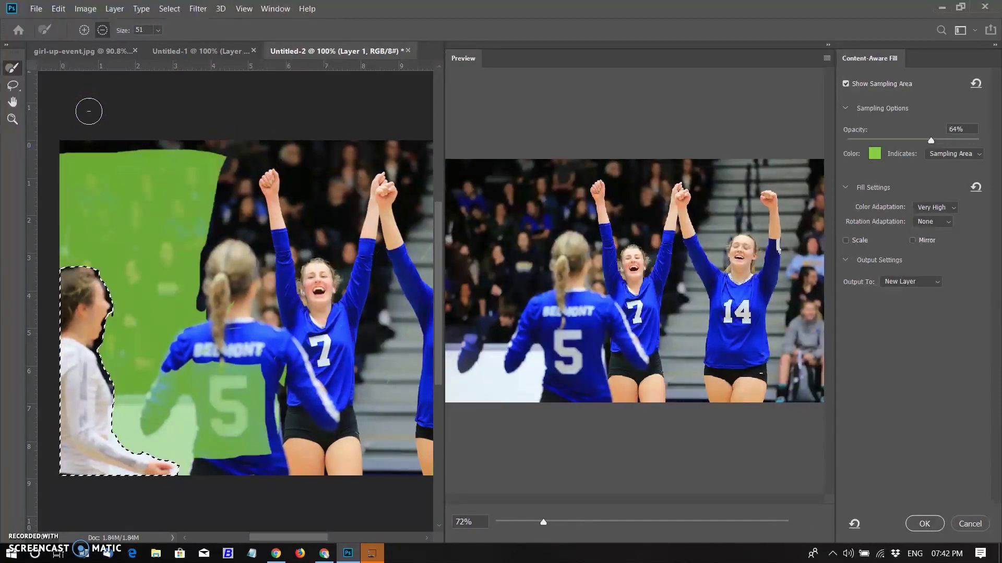
left_click(921, 522)
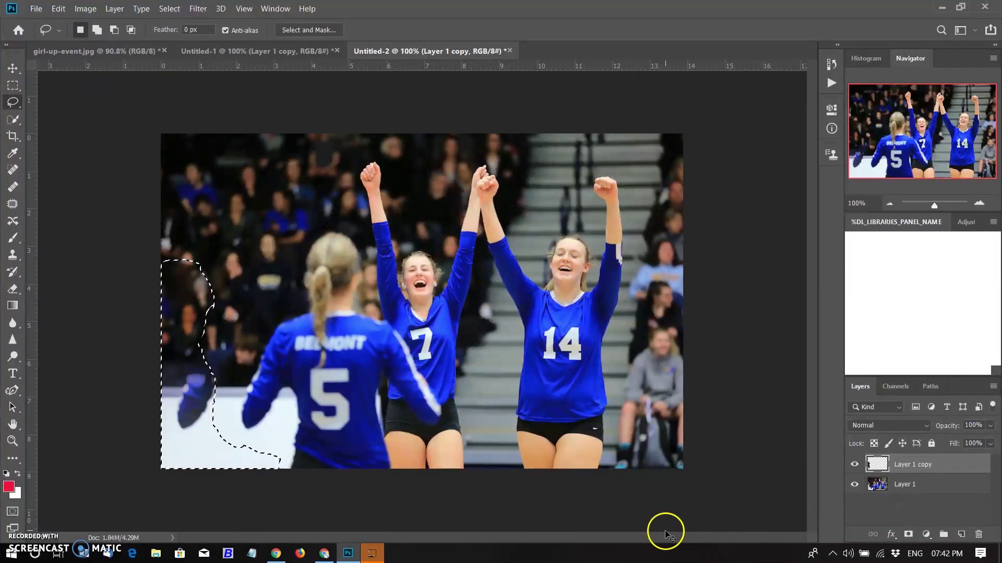
Deselect the filled area and merge a copy of all visible layers into a new layer
key("ctrl+d")
scroll(286, 488, "up", 1)
left_click(322, 507)
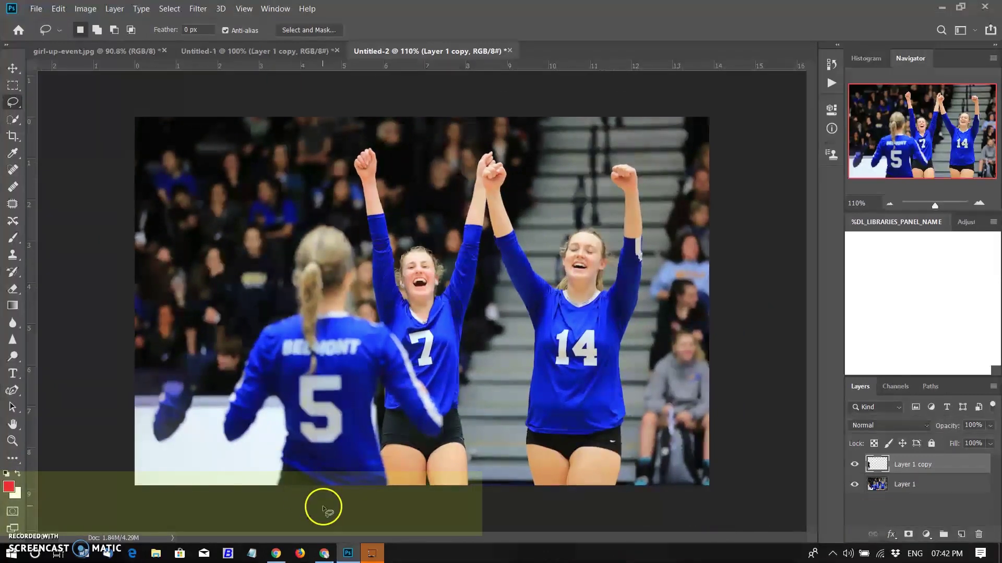
key("ctrl+shift+alt+e")
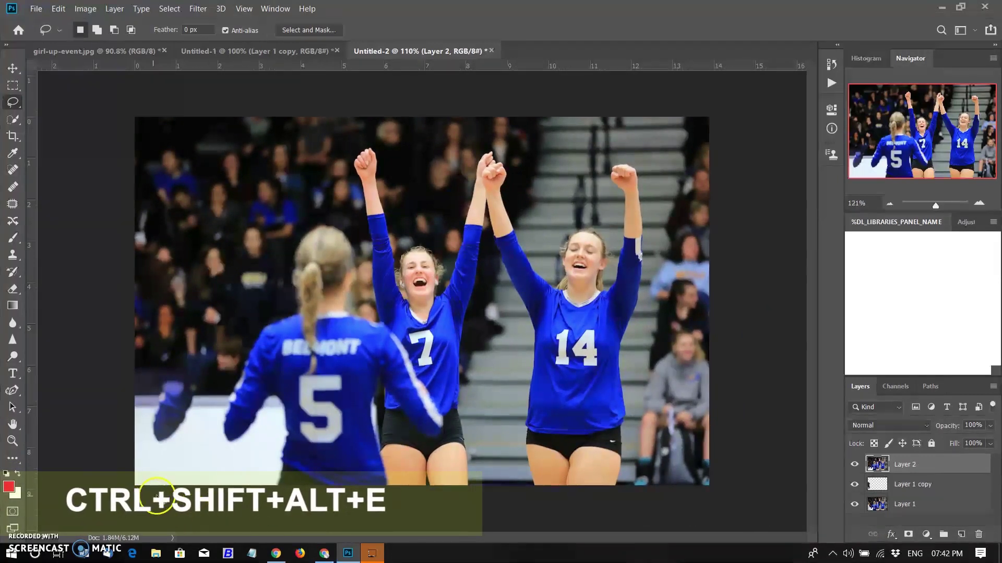
scroll(324, 501, "up", 3)
scroll(806, 349, "down", 3)
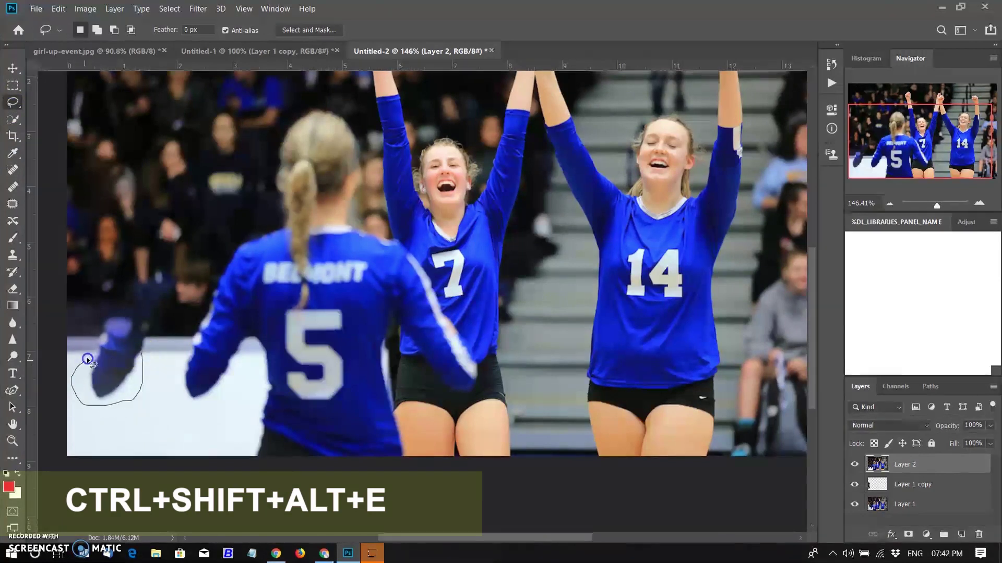
left_click_drag(135, 351, 135, 350)
right_click(135, 350)
left_click(167, 305)
left_click(587, 112)
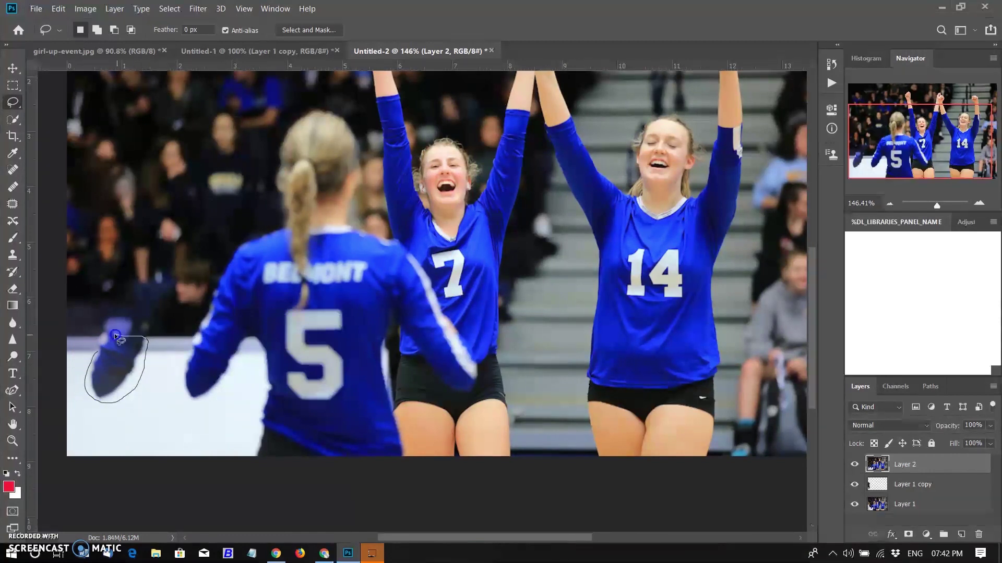
Lasso the stray blue arm fragment over the white barrier and open the Content-Aware Fill workspace for it
left_click_drag(95, 349, 96, 346)
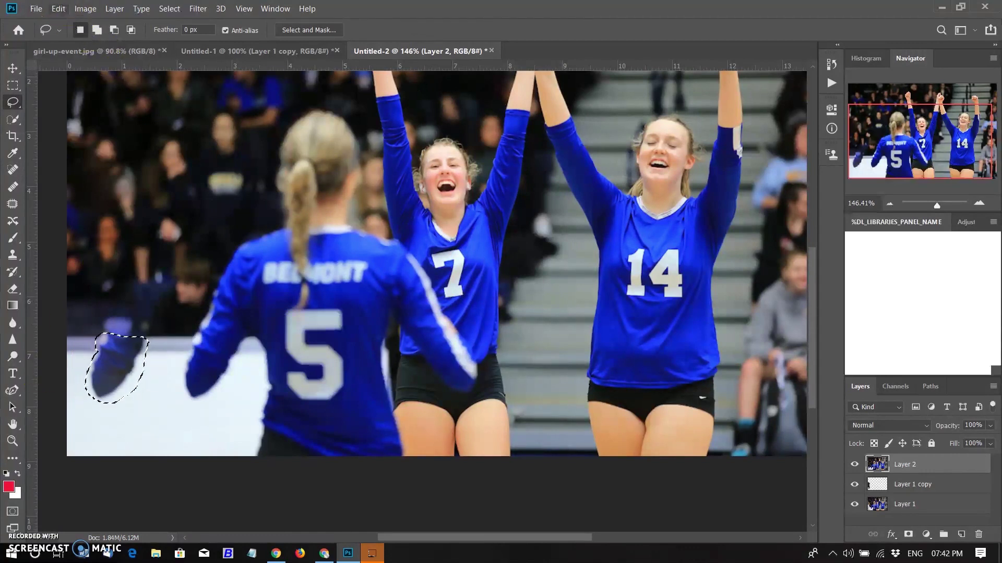
left_click(58, 8)
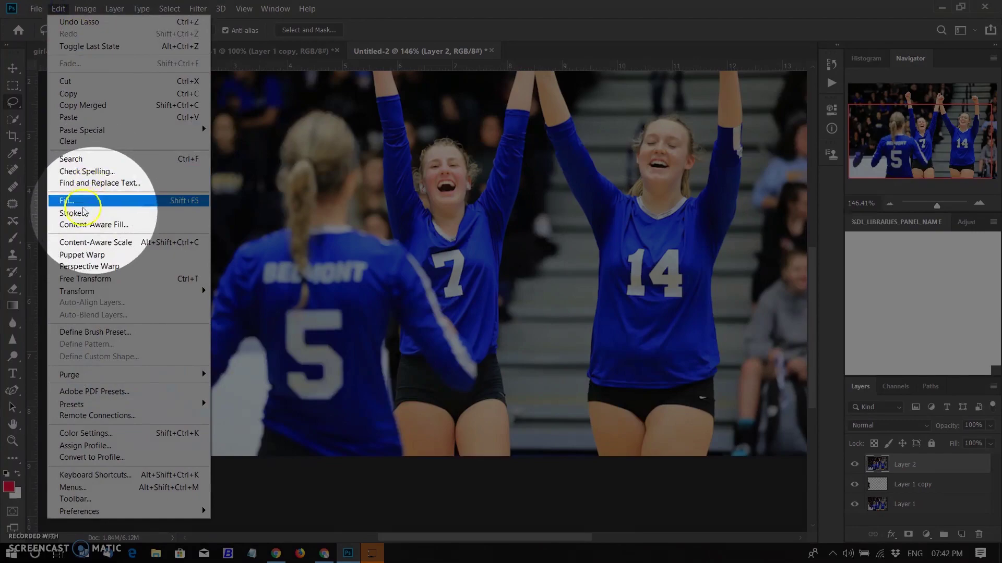
left_click(86, 224)
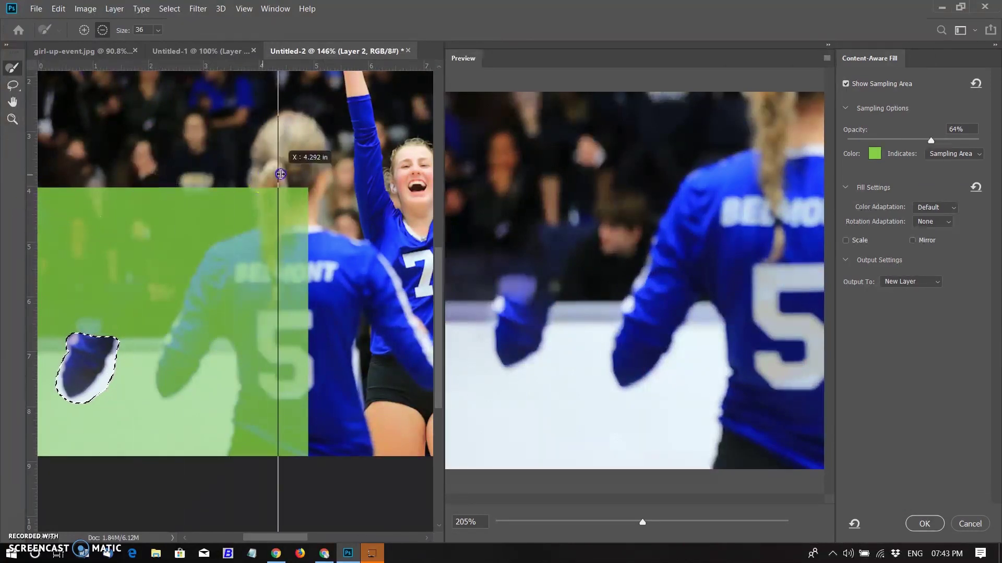
With a size 36 subtracting brush, exclude the number 5 player and the crowd above the white barrier from the sampling area
mouse_move(56, 162)
left_mouse_down()
mouse_move(235, 230)
mouse_move(194, 240)
mouse_move(250, 313)
mouse_move(185, 331)
mouse_move(229, 360)
mouse_move(259, 430)
left_mouse_up()
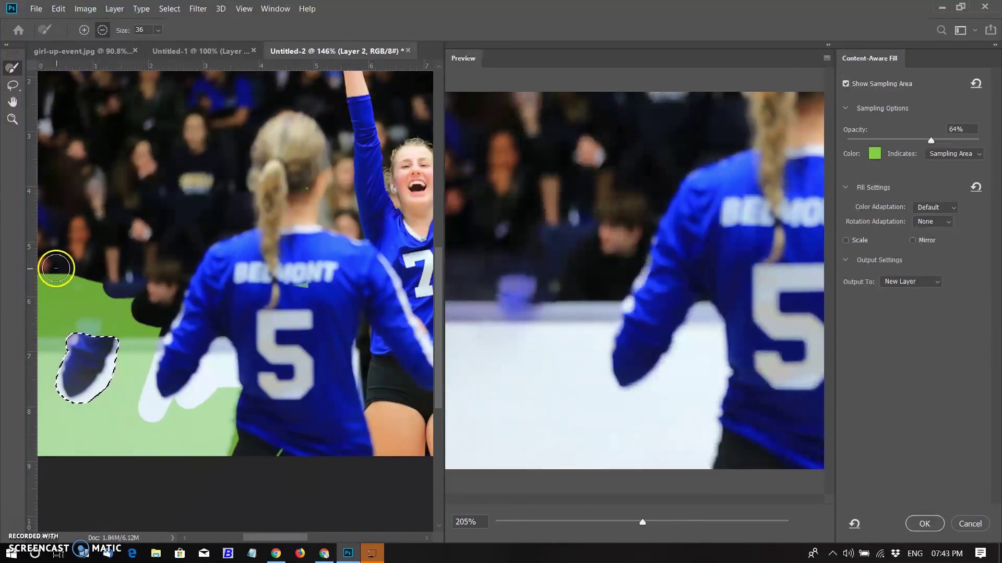
mouse_move(27, 271)
left_mouse_down()
mouse_move(134, 282)
mouse_move(58, 304)
mouse_move(167, 327)
left_mouse_up()
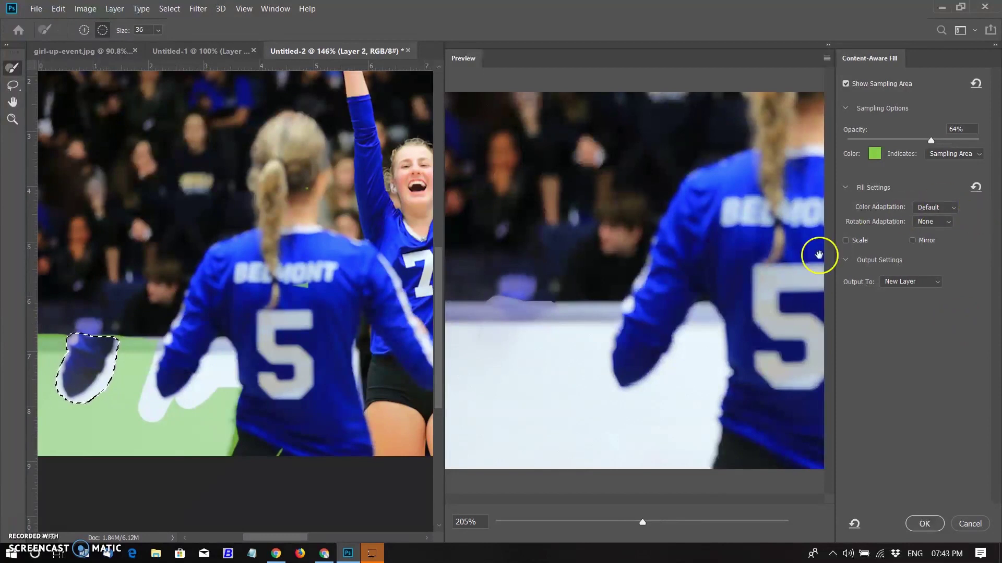
Enable Scale and set Color Adaptation to High and Rotation Adaptation to Low for the fill
left_click(846, 241)
left_click(934, 207)
left_click(941, 222)
left_click(934, 222)
left_click(931, 237)
Trim the selection's lower edge closer to the arm fragment with the subtracting Lasso
left_click(20, 90)
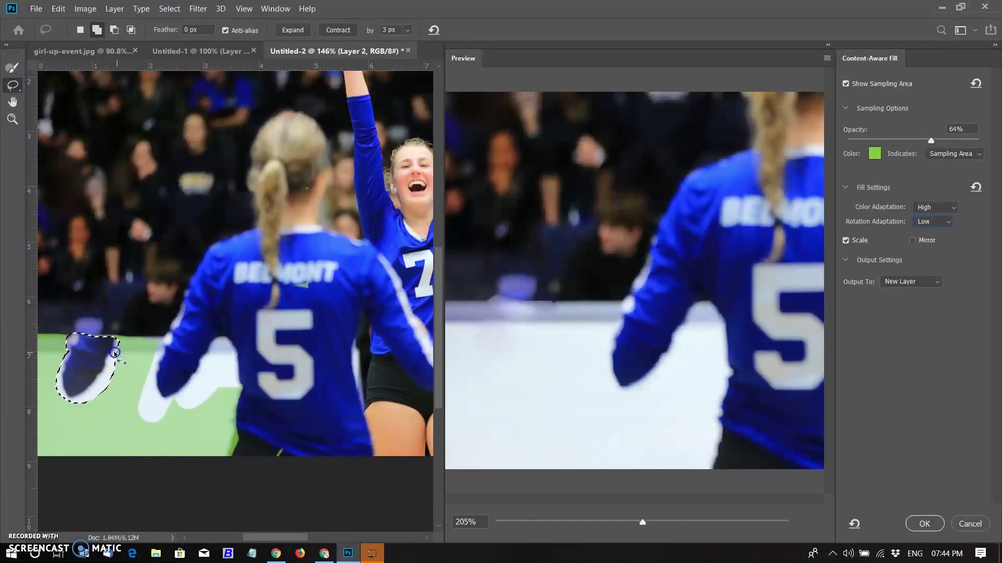
left_click_drag(78, 414, 88, 434)
key("ctrl+z")
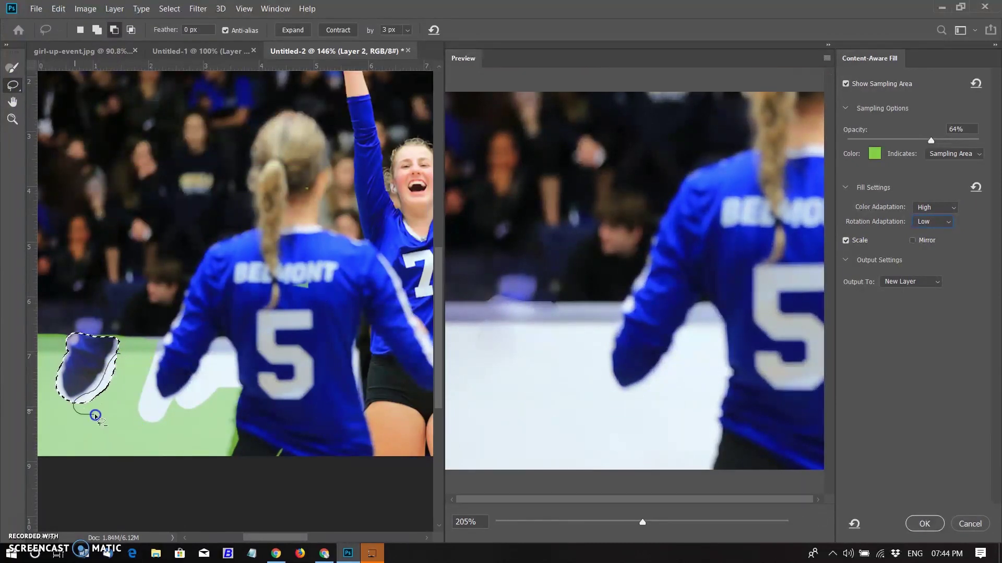
left_click_drag(119, 390, 118, 360)
Add the white barrier beside the number 5 player's elbow back to the sampling area with a size 36 brush, and apply the fill
key("b")
mouse_move(161, 429)
left_mouse_down()
mouse_move(163, 412)
mouse_move(198, 399)
left_mouse_up()
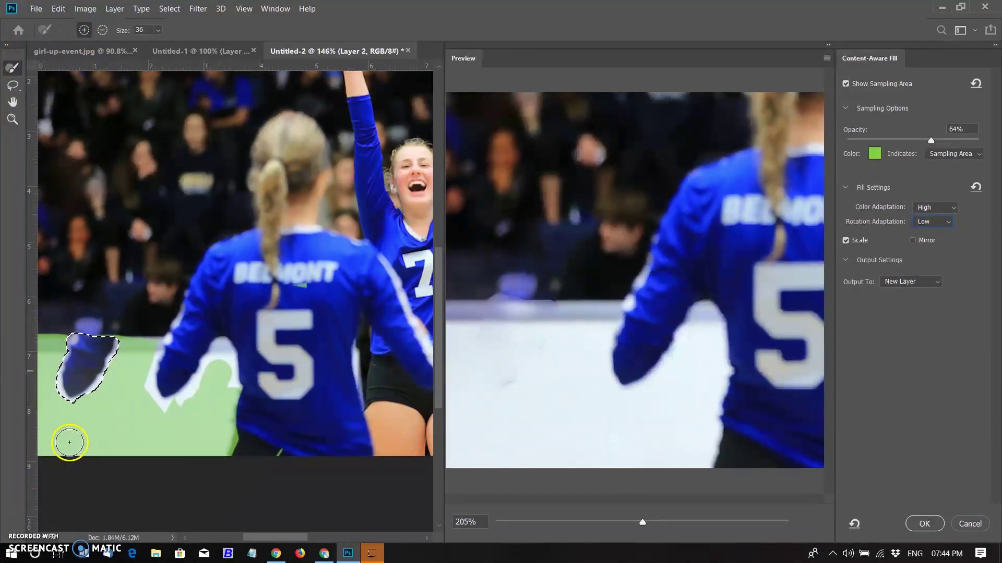
key("Return")
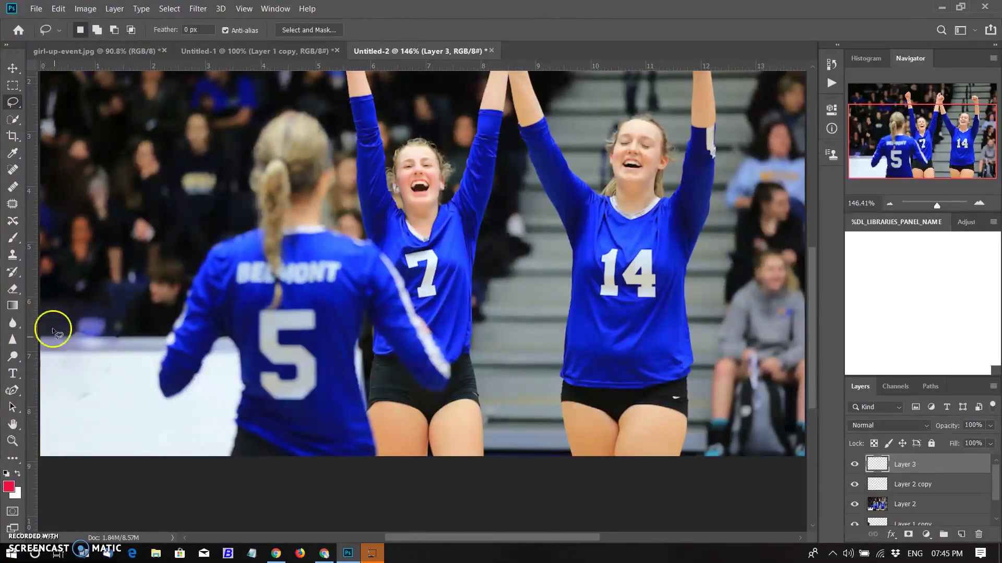
With the Clone Stamp at size 25, touch up the barrier where the arm fragment was removed
left_click(13, 255)
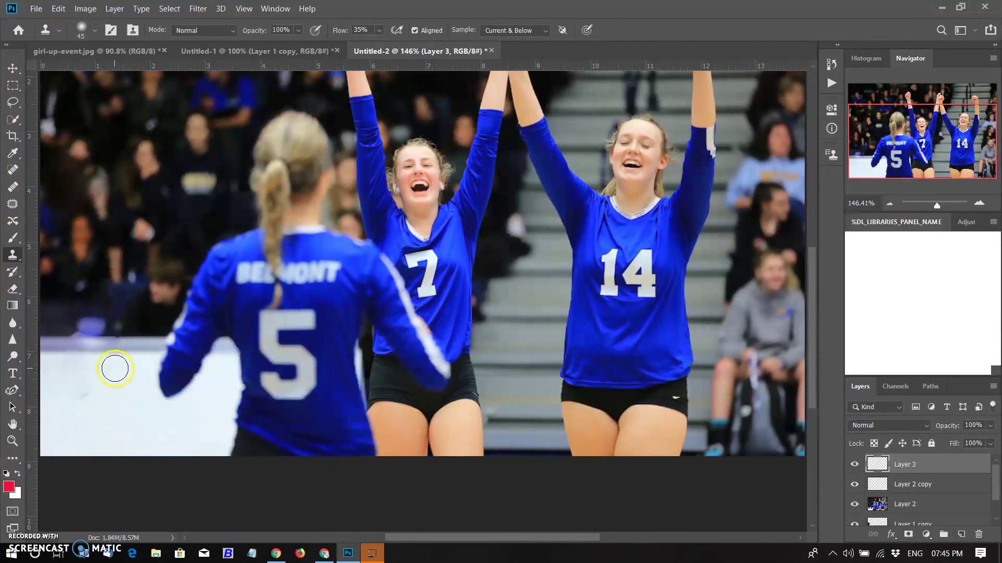
key("bracketleft")
key("bracketleft")
left_click_drag(106, 345, 73, 342)
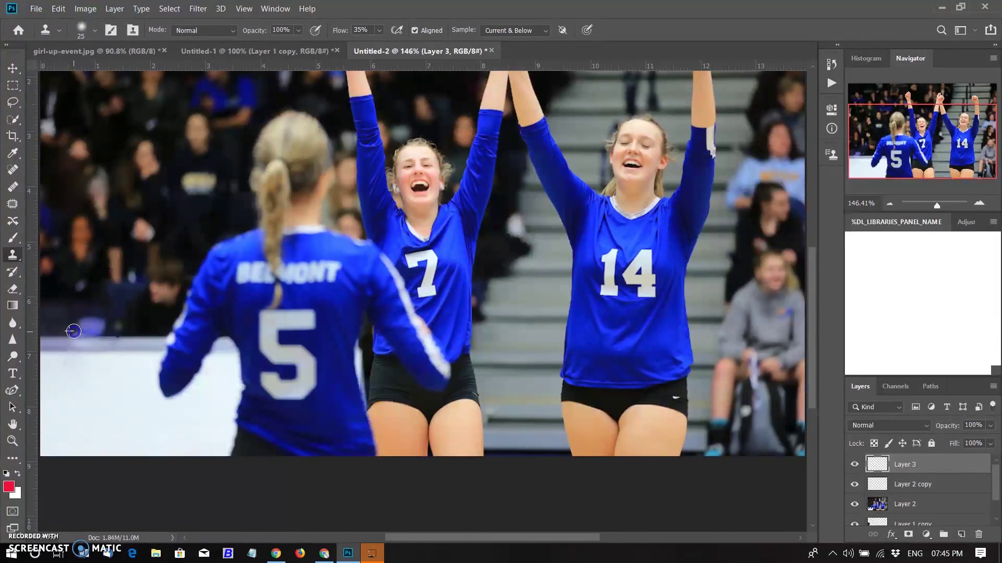
With the Clone Stamp at size 10, sample the dark area above the barrier's edge and paint over the remaining purple smudge
scroll(96, 456, "up", 3)
scroll(102, 443, "up", 8)
scroll(381, 358, "left", 5)
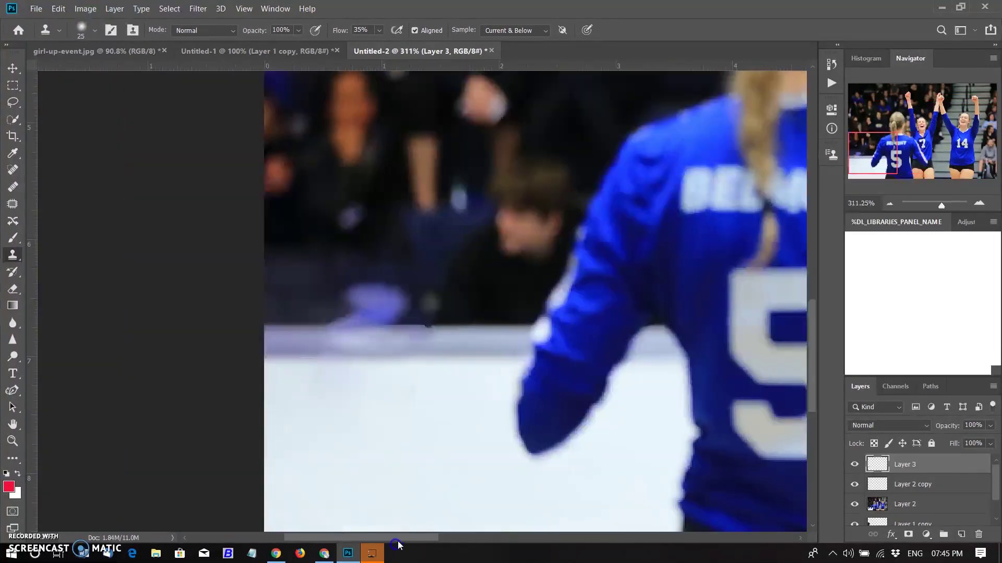
key("bracketleft")
key("bracketleft")
key("bracketleft")
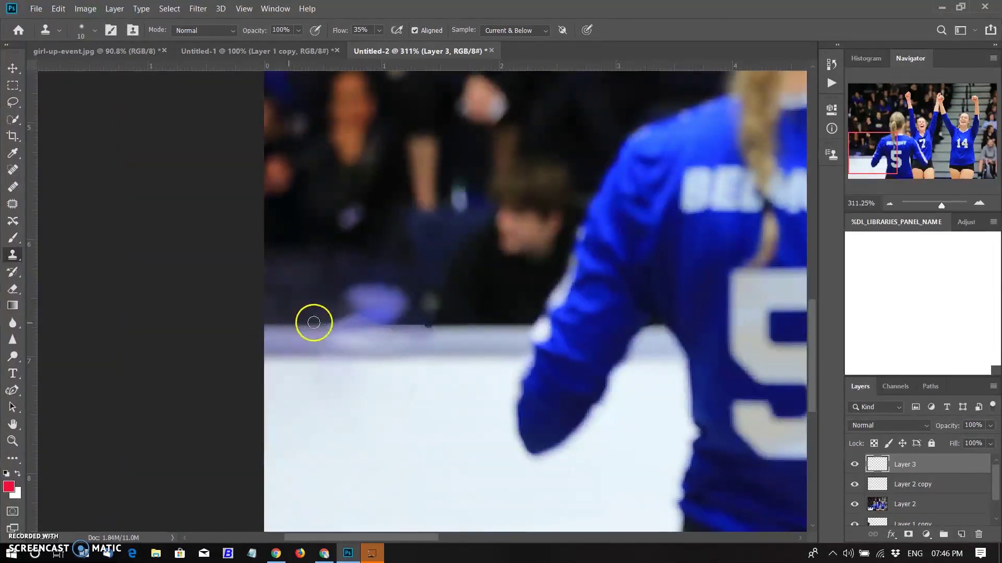
left_click(321, 321, "alt")
left_click_drag(351, 319, 394, 319)
scroll(392, 280, "down", 2)
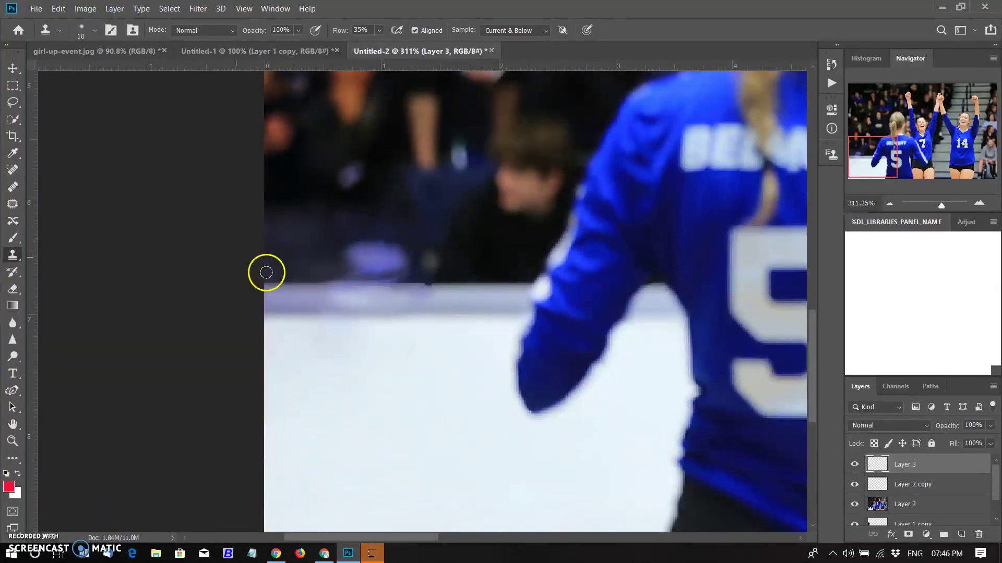
Merge a copy of all visible layers, including the cloned retouching, into a new top layer
scroll(569, 492, "down", 14)
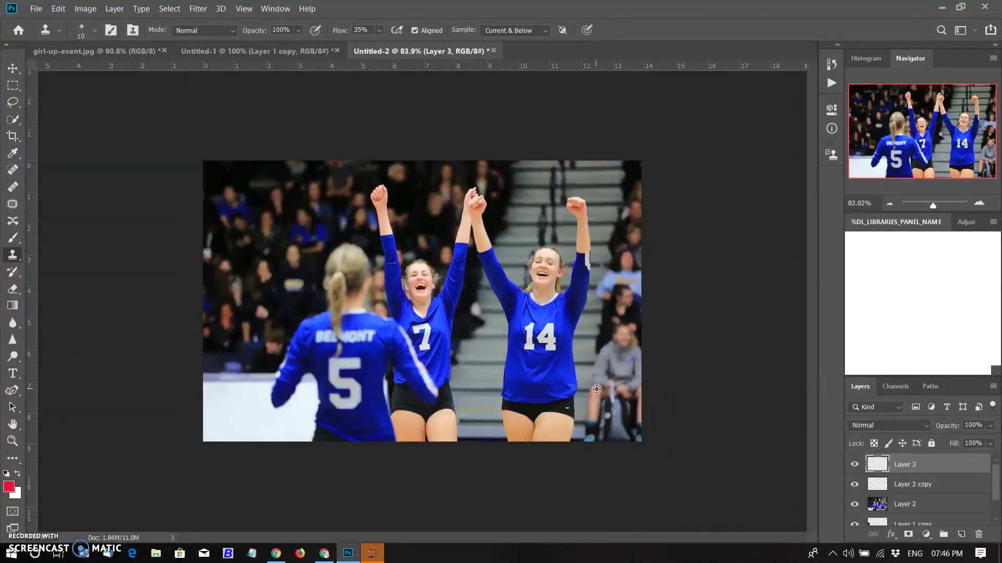
scroll(780, 405, "up", 4)
scroll(783, 405, "down", 2)
key("ctrl+alt+shift+e")
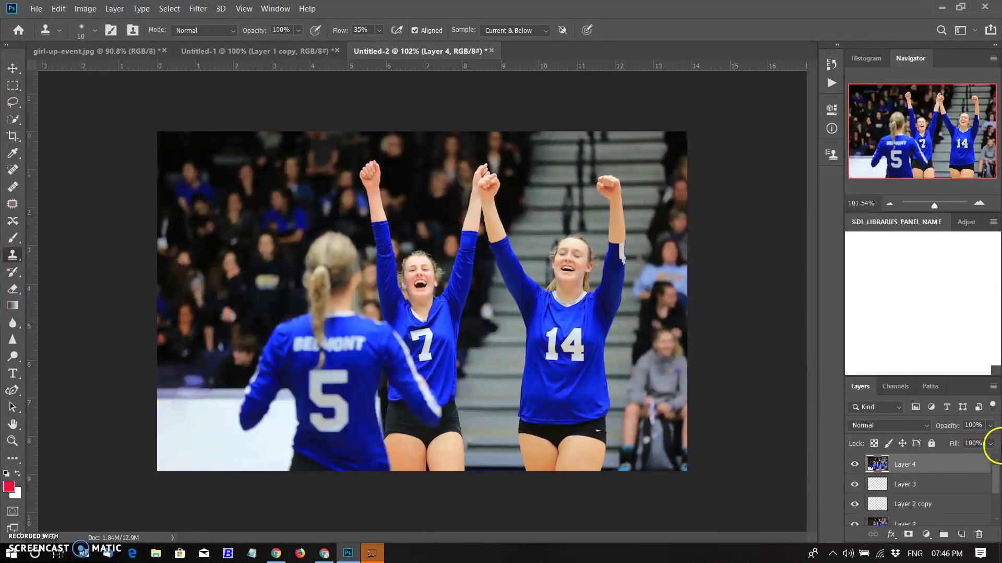
Compare the volleyball photo before and after the retouching by toggling layer visibility
scroll(522, 375, "up", 2)
scroll(901, 497, "down", 2)
scroll(869, 516, "up", 3)
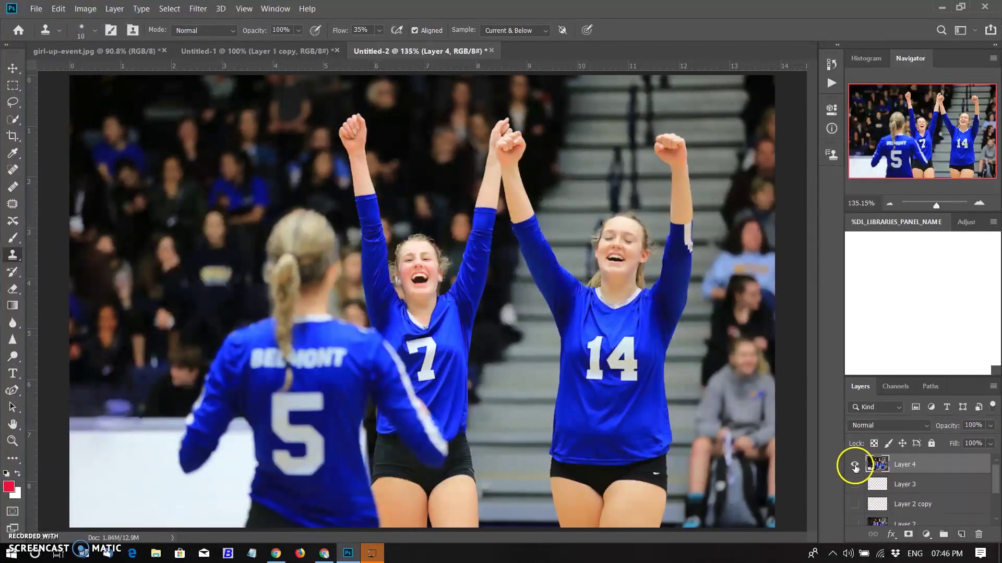
left_click(855, 464)
left_click(854, 465)
left_click(855, 465)
left_click(855, 464)
scroll(101, 491, "down", 2)
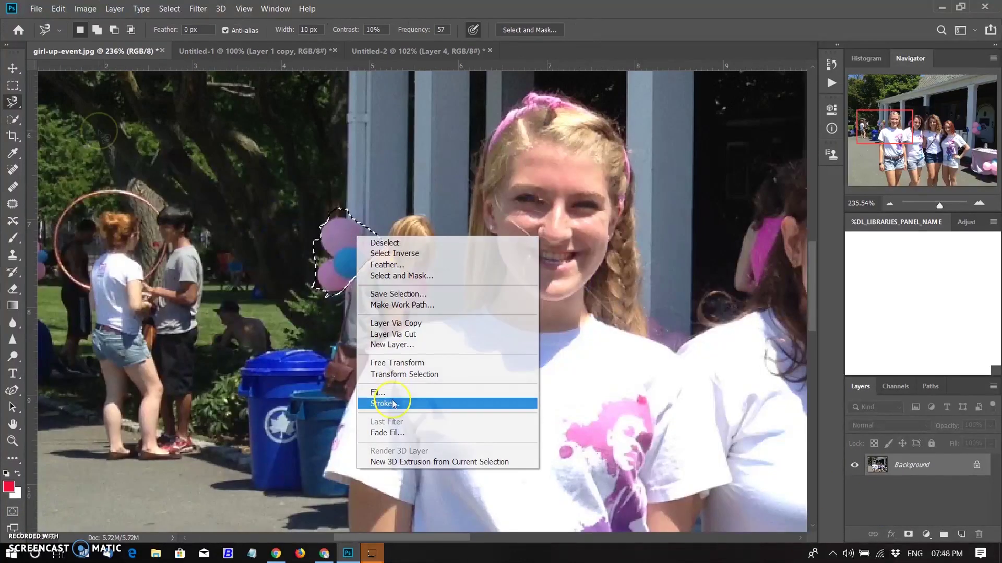
Open the Content-Aware Fill workspace for the selected balloons in girl-up-event.jpg and try excluding a patch just below them from sampling
left_click(58, 9)
left_click(86, 215)
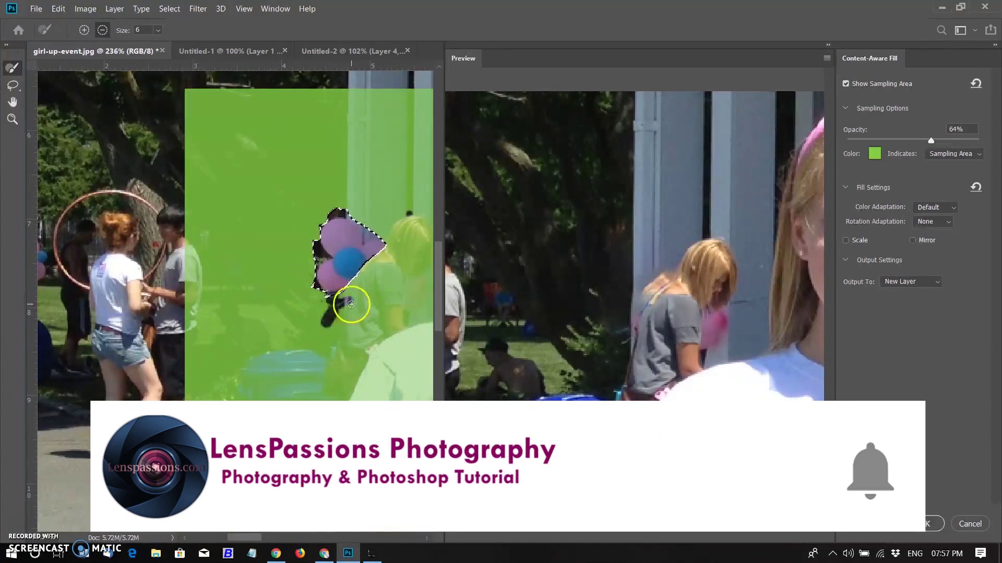
mouse_move(361, 291)
left_mouse_down()
mouse_move(320, 336)
mouse_move(336, 322)
mouse_move(325, 326)
left_mouse_up()
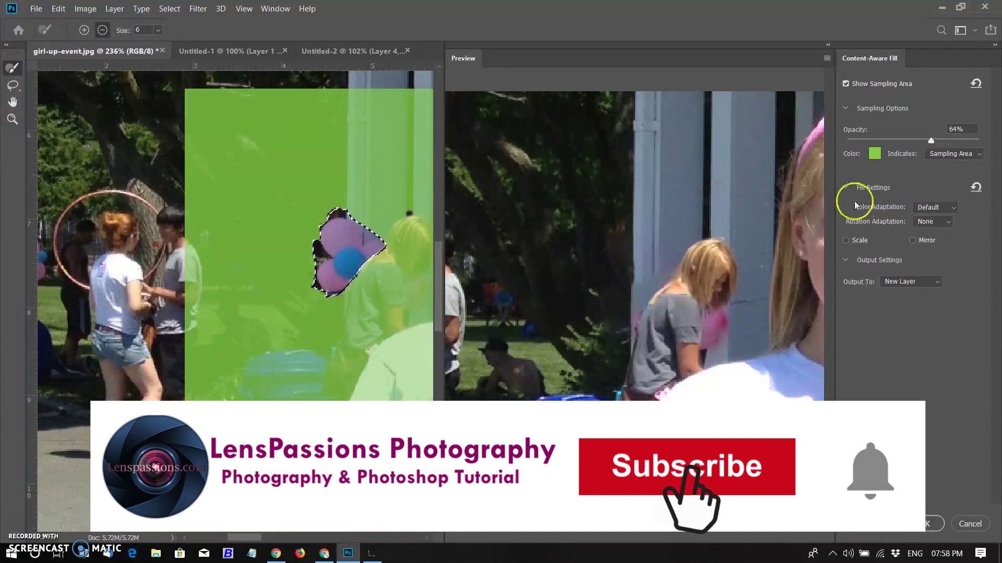
Enable Scale and set Color Adaptation to High for the balloon fill
left_click(846, 240)
left_click(947, 205)
left_click(928, 239)
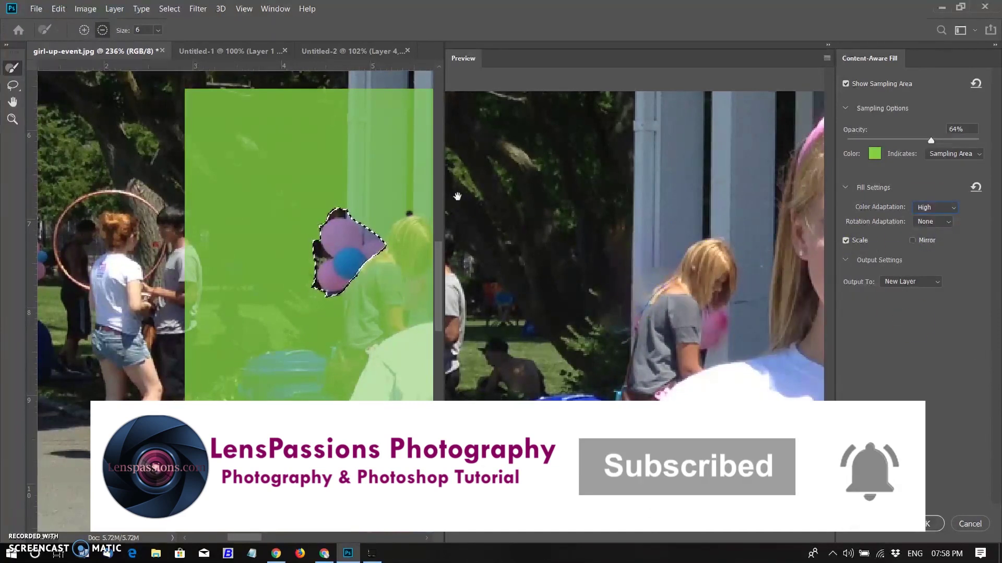
Exclude the dark gap and pillars beyond the balloons, the blonde woman and the foreground girl from sampling, enlarging the brush to size 38
left_click_drag(408, 203, 404, 192)
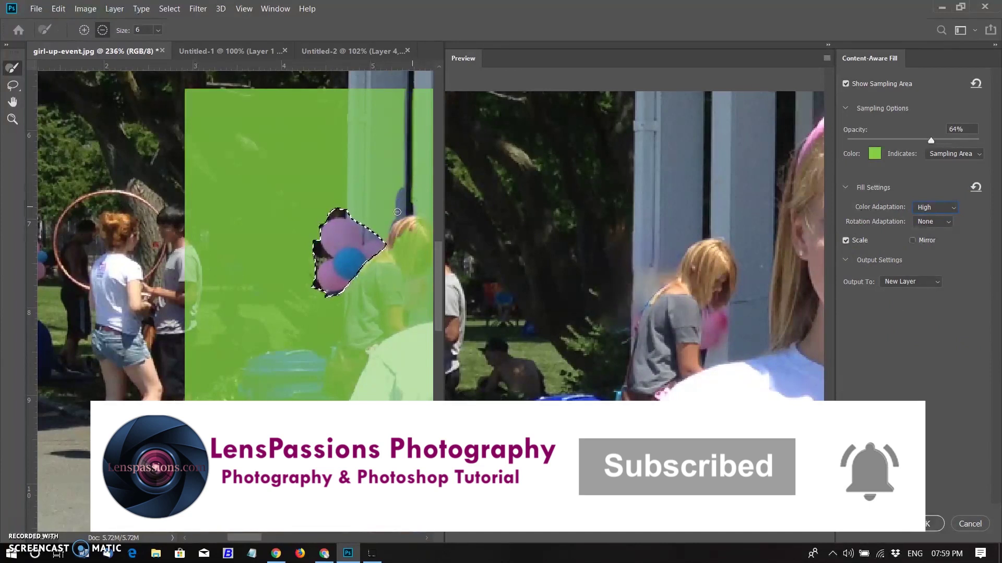
left_click(157, 29)
left_click(177, 47)
mouse_move(399, 99)
left_mouse_down()
mouse_move(411, 237)
mouse_move(369, 329)
mouse_move(421, 281)
mouse_move(430, 181)
left_mouse_up()
left_click_drag(293, 422, 194, 421)
mouse_move(388, 148)
left_mouse_down()
mouse_move(367, 118)
mouse_move(407, 415)
mouse_move(271, 425)
left_mouse_up()
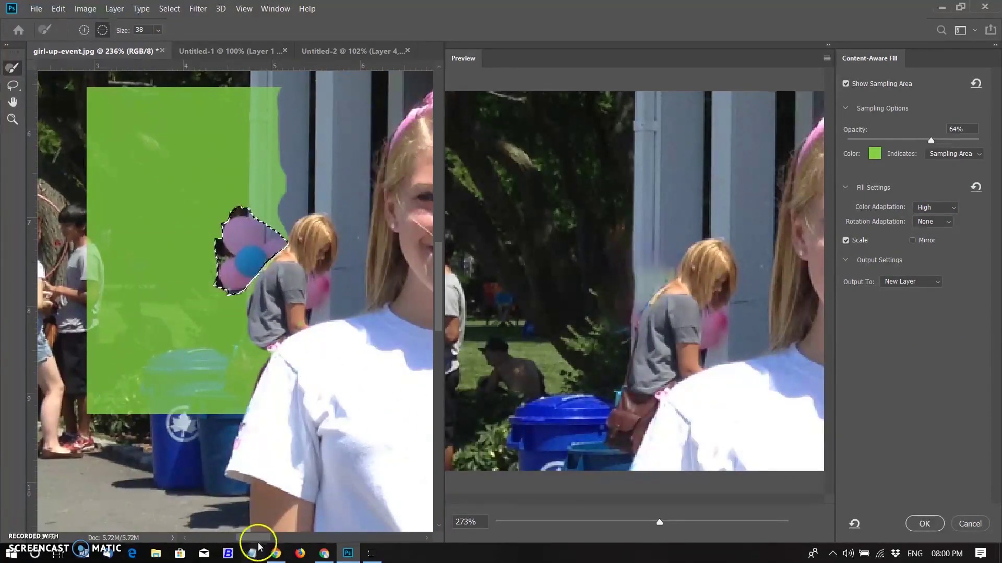
Exclude the strip behind the grey-shirted woman's back and the teal bin beside her from the sampling area
left_click_drag(255, 539, 251, 539)
left_click_drag(292, 360, 268, 428)
left_click_drag(282, 313, 249, 423)
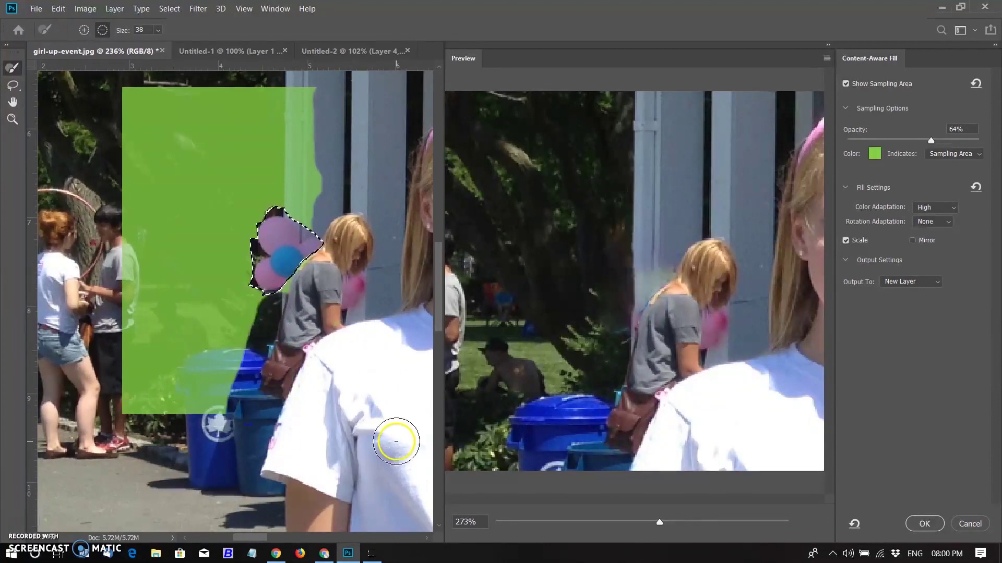
Narrow the sampling area to the pale pillar and the foliage beside the balloons, using a smaller brush with subtracting and adding modes
mouse_move(396, 441)
left_mouse_down()
mouse_move(215, 381)
mouse_move(183, 405)
mouse_move(153, 348)
mouse_move(25, 388)
mouse_move(125, 277)
mouse_move(209, 255)
mouse_move(151, 267)
mouse_move(183, 217)
mouse_move(174, 152)
mouse_move(119, 171)
mouse_move(115, 104)
mouse_move(287, 184)
mouse_move(294, 108)
mouse_move(295, 186)
mouse_move(286, 146)
left_mouse_up()
key("bracketleft")
key("bracketleft")
key("bracketleft")
key("bracketleft")
key("bracketleft")
key("e")
key("e")
left_click(84, 30)
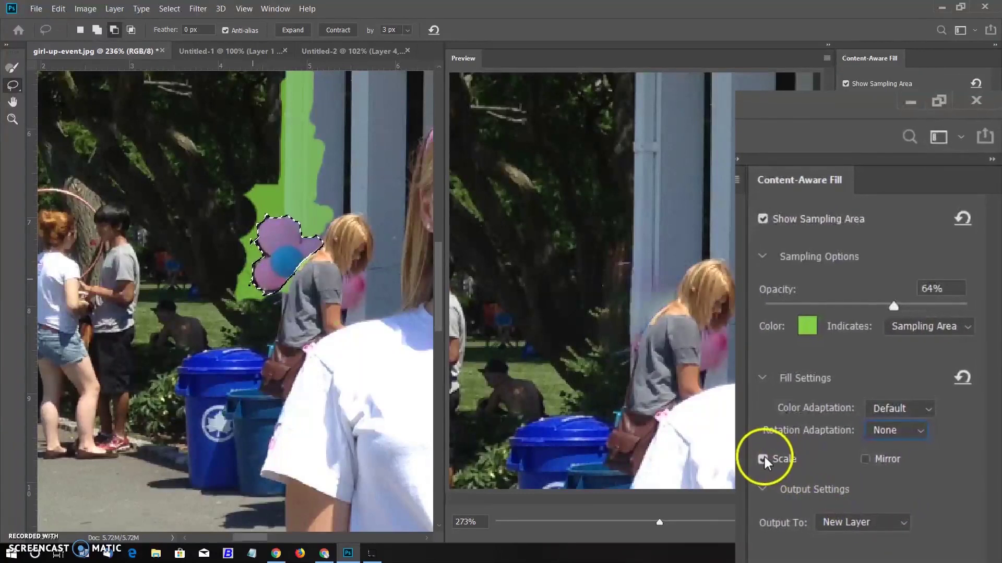
Turn off Scale in the fill settings for the balloon selection
left_click(762, 459)
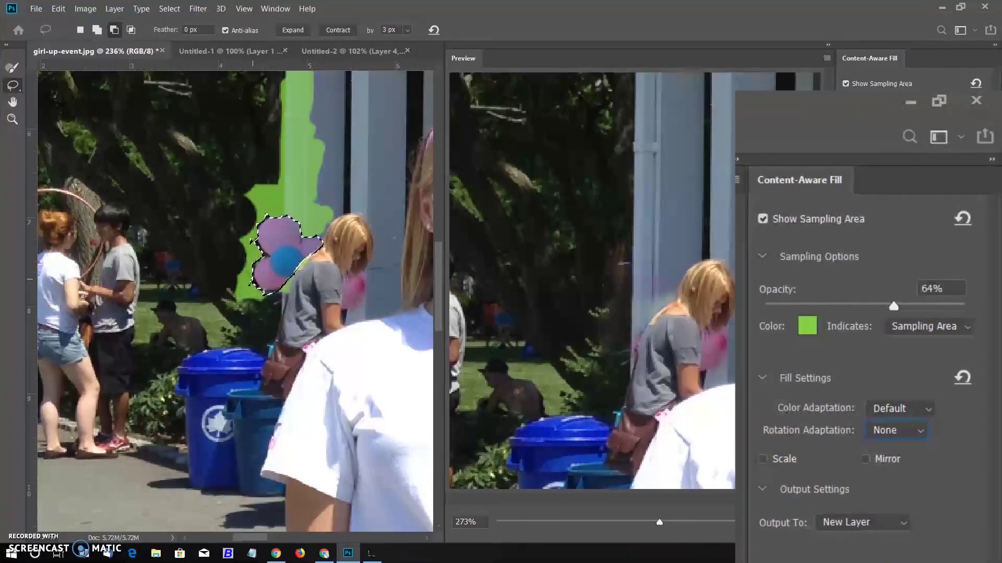
Turn on Scale in the fill settings for the balloon selection, keeping Rotation Adaptation at None
left_click(767, 468)
left_click(761, 459)
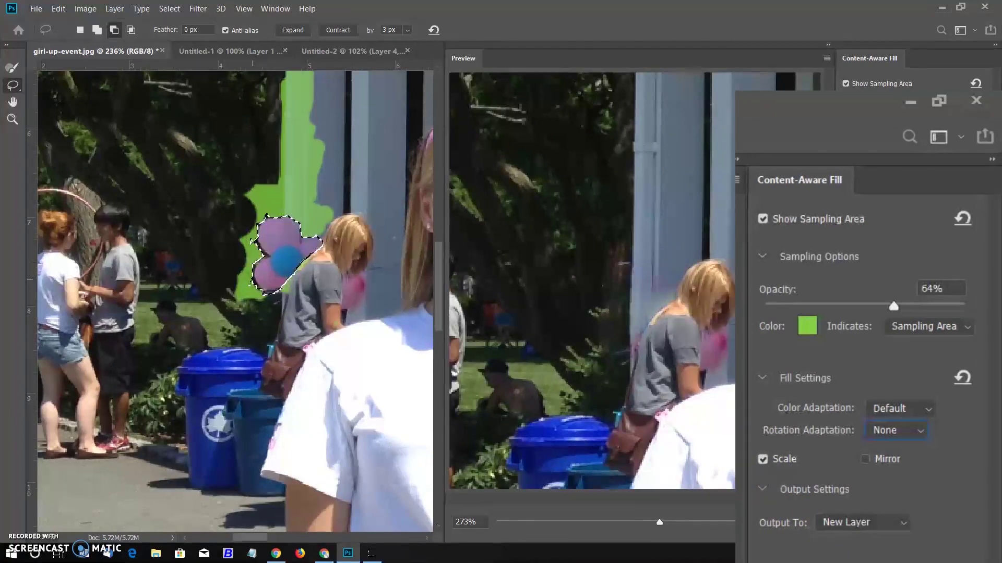
left_click(765, 460)
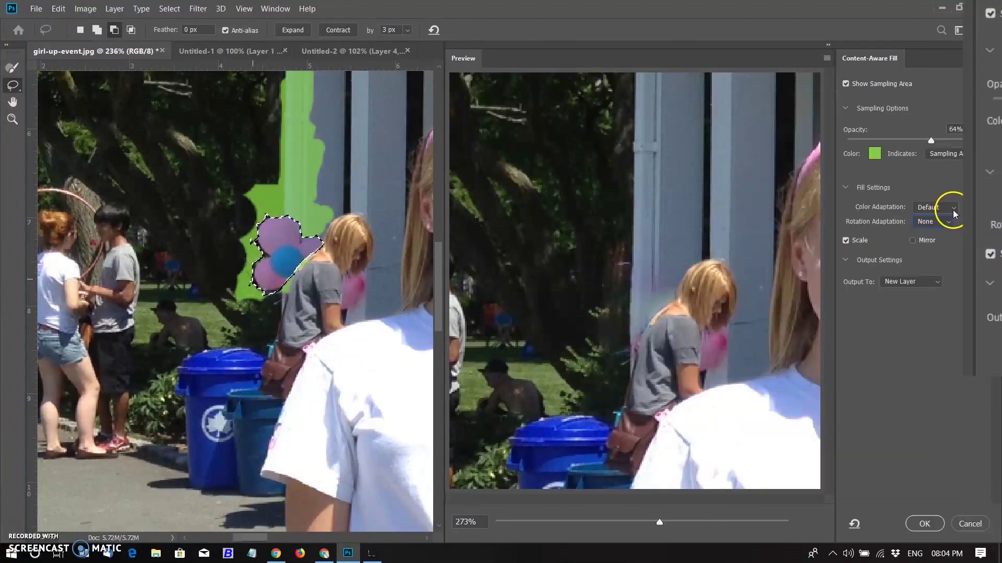
Try the balloon fill with Color Adaptation None and Scale off, and return to Default with Scale on
left_click(953, 211)
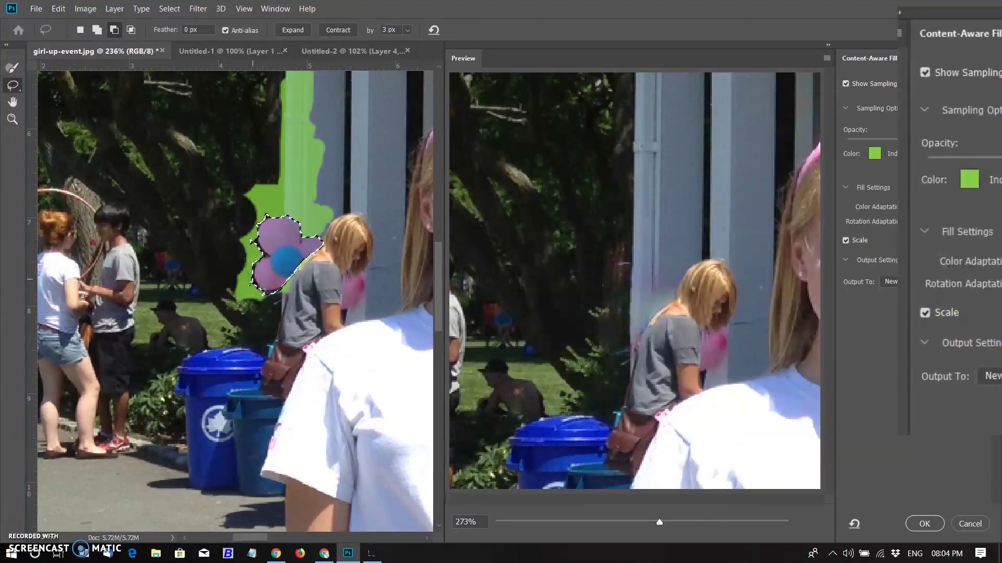
left_click(926, 221)
left_click(912, 407)
left_click(911, 427)
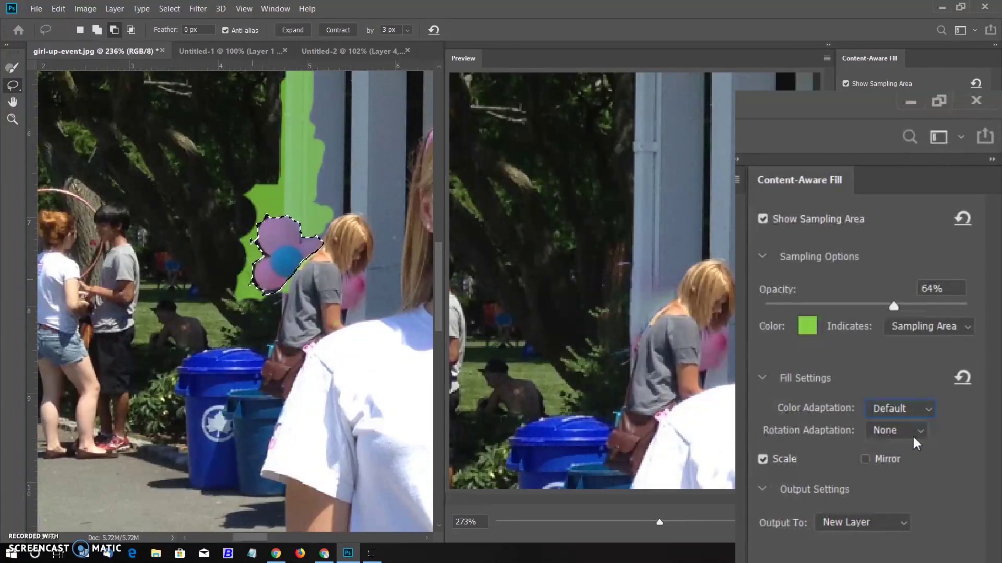
left_click(912, 410)
left_click(913, 430)
left_click(762, 460)
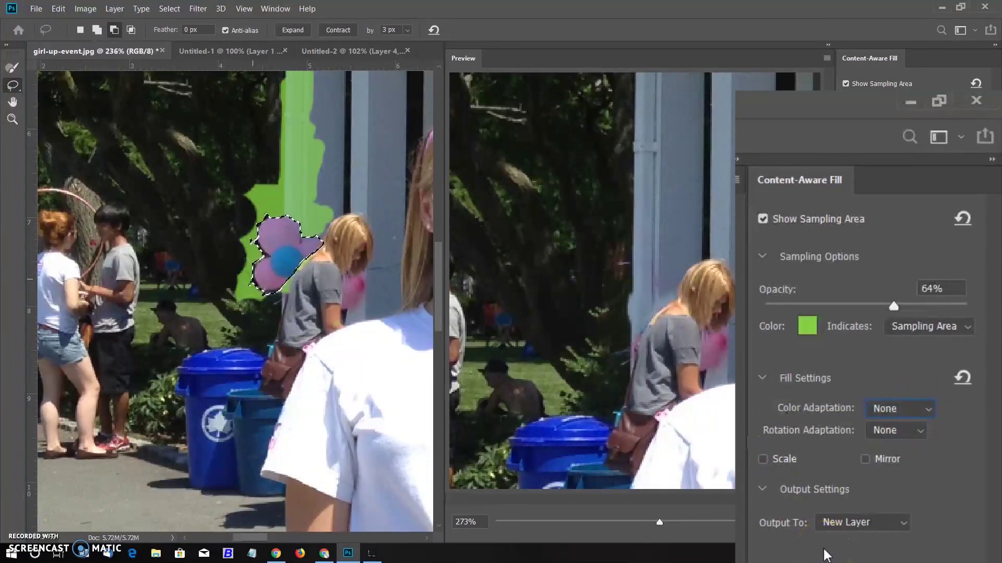
left_click(869, 410)
left_click(908, 442)
left_click(770, 462)
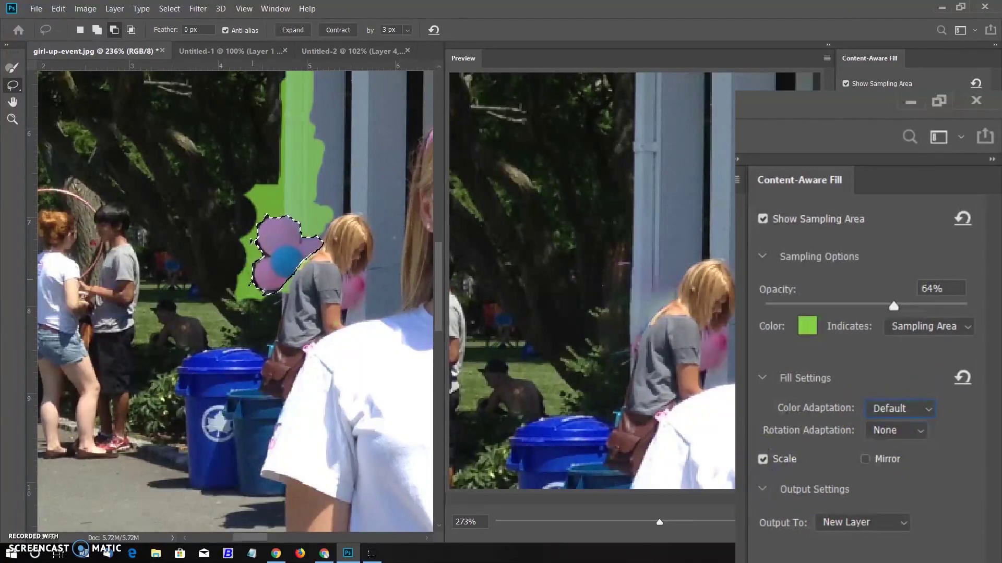
Output the balloon fill to a new layer, apply it, and clear the selection
left_click(835, 523)
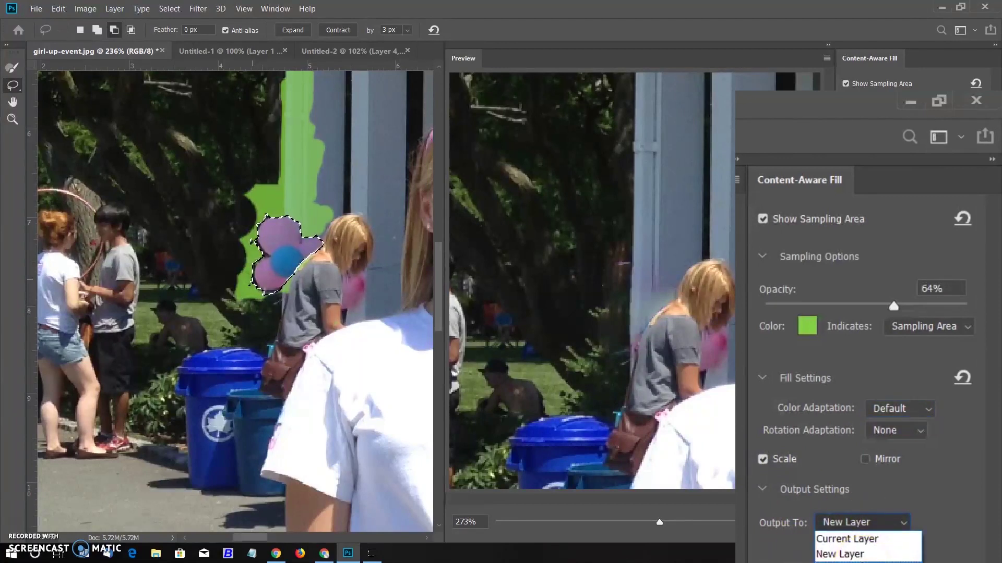
left_click(861, 561)
left_click(924, 523)
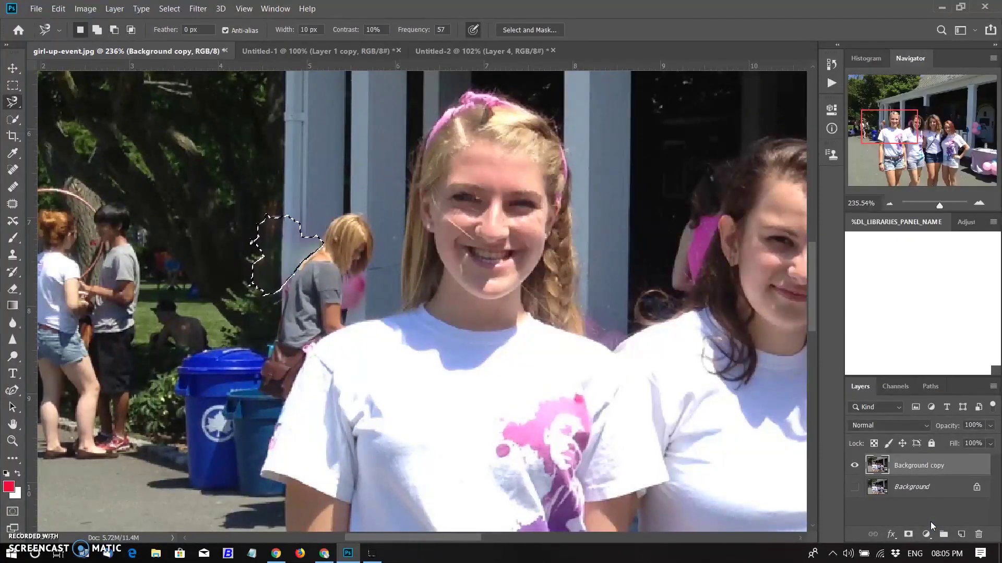
key("ctrl+d")
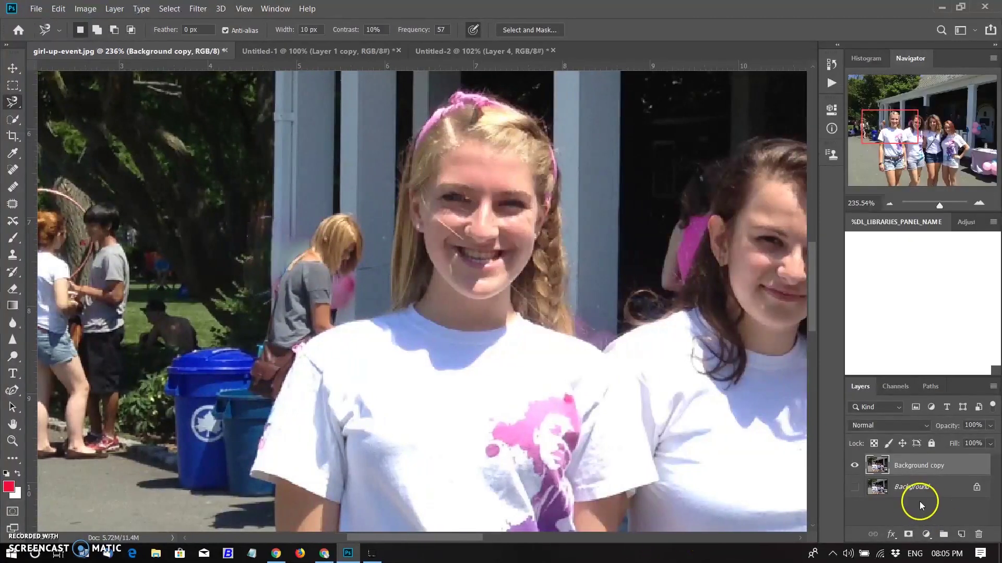
left_click(989, 426)
left_click_drag(991, 441, 999, 443)
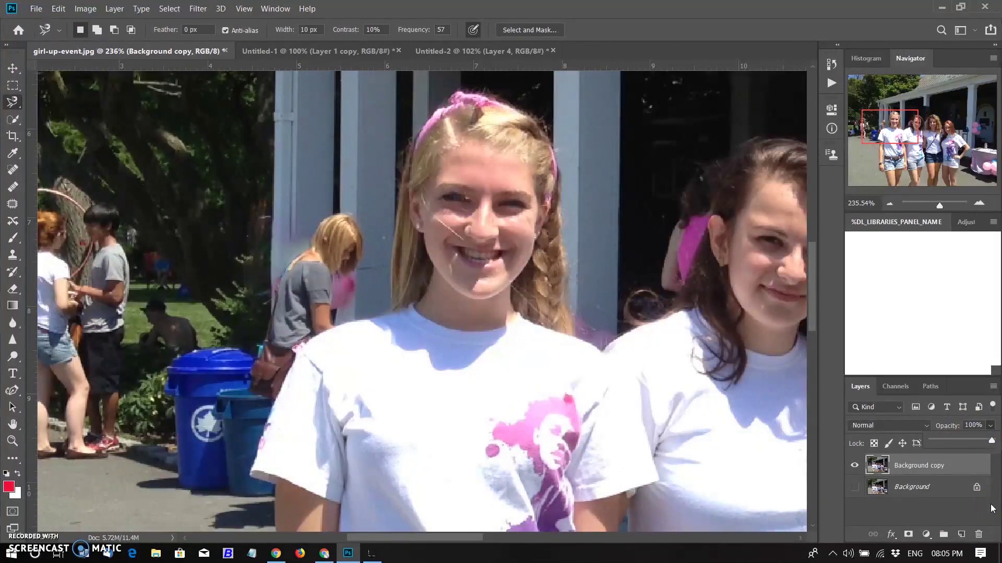
scroll(439, 361, "down", 8)
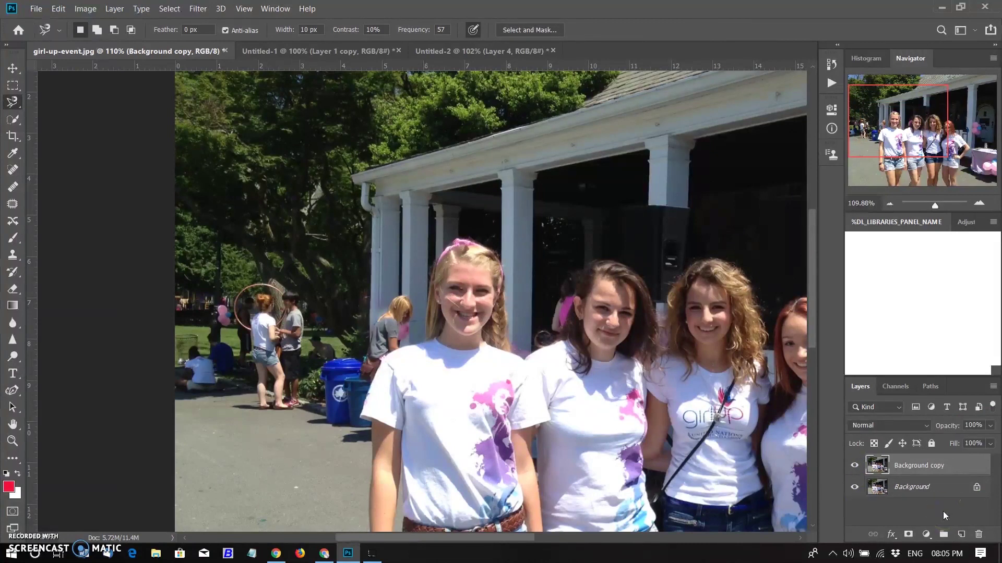
Add a new empty layer and retouch the blemishes on the pale pillar near the grey-shirted woman with the Clone Stamp
left_click(960, 535)
left_click_drag(325, 340, 356, 340)
left_click(12, 255)
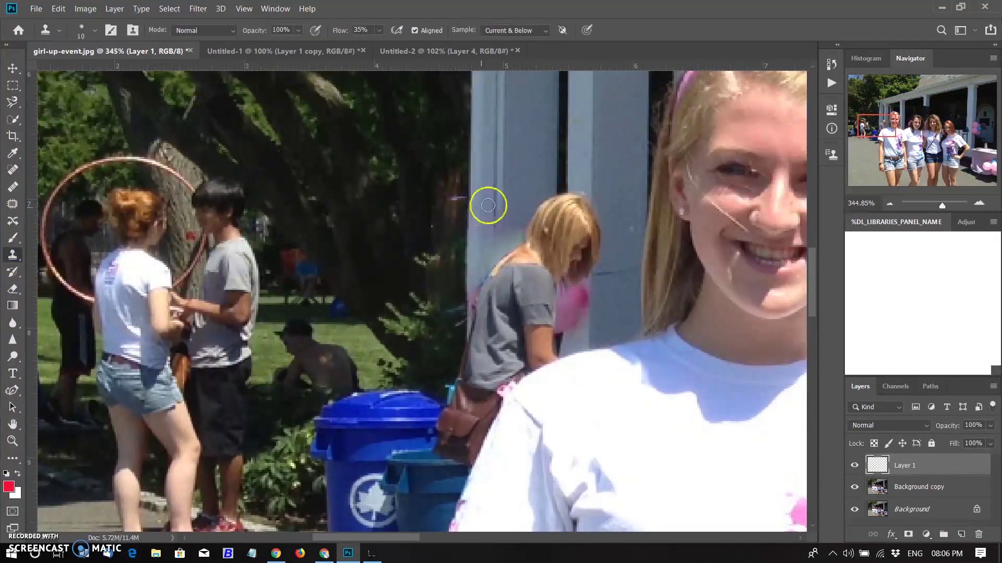
left_click(491, 262)
key("v")
left_click(496, 255)
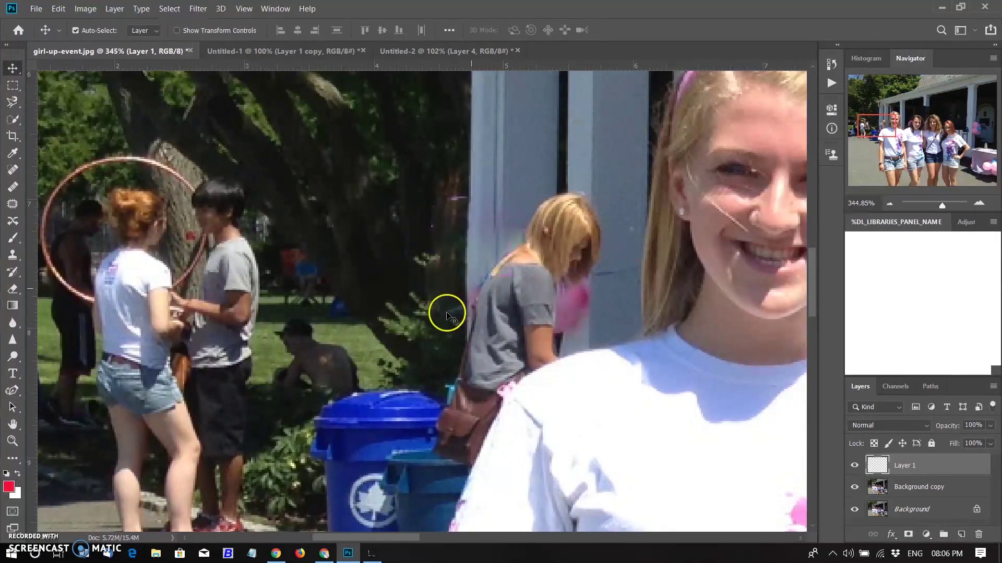
Add another empty layer and clone clean pillar surface over the tinted areas beside the grey-shirted woman's head
key("ctrl+shift+alt+n")
left_click(12, 254)
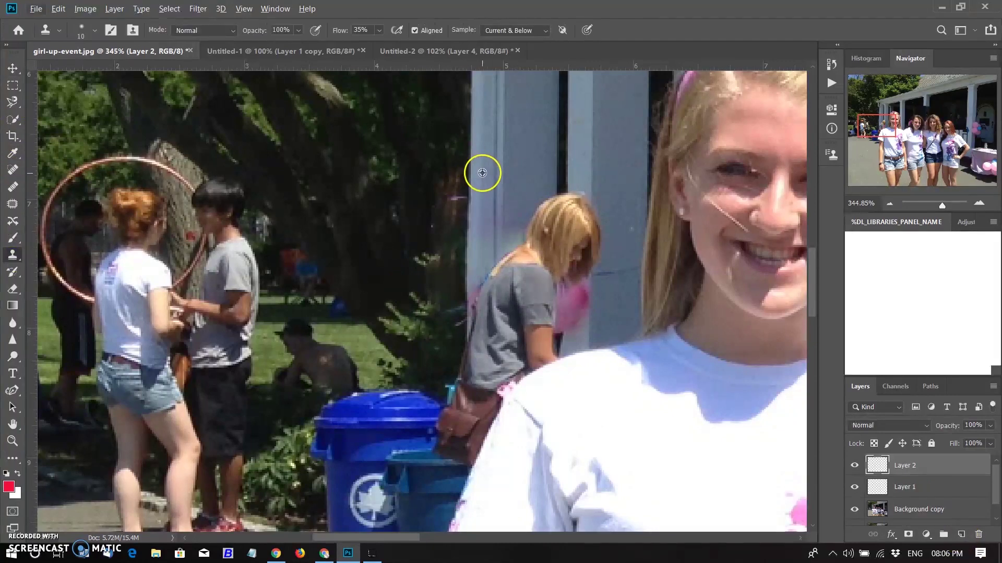
left_click(483, 131, "alt")
mouse_move(484, 227)
left_mouse_down()
mouse_move(479, 267)
mouse_move(480, 183)
left_mouse_up()
scroll(261, 322, "up", 1)
left_click(509, 178, "alt")
left_click_drag(507, 241, 525, 238)
Compare girl-up-event.jpg with and without the retouching by toggling the visibility of Layer 2 and Layer 1
scroll(290, 285, "down", 8)
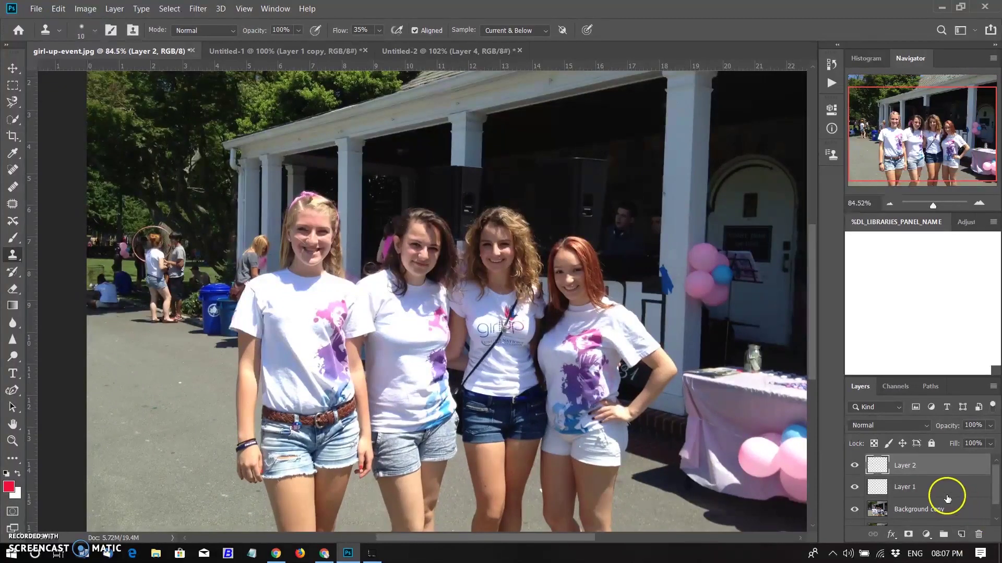
left_click(854, 466)
left_click_drag(857, 488, 860, 464)
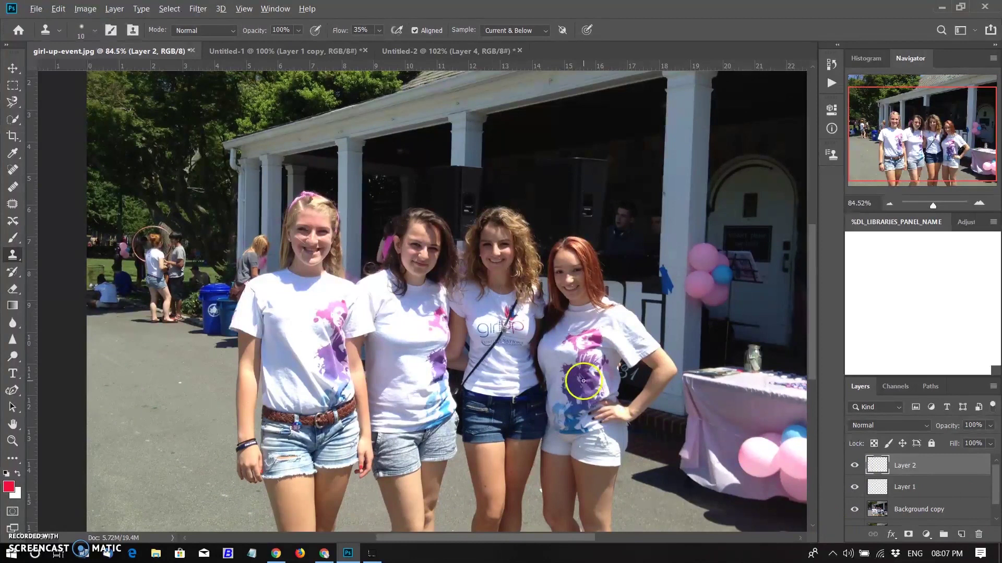
scroll(581, 381, "down", 4)
Switch to Untitled-1 and compare the photo before and after the hand removal by toggling the Layer 1 copy
left_click(243, 52)
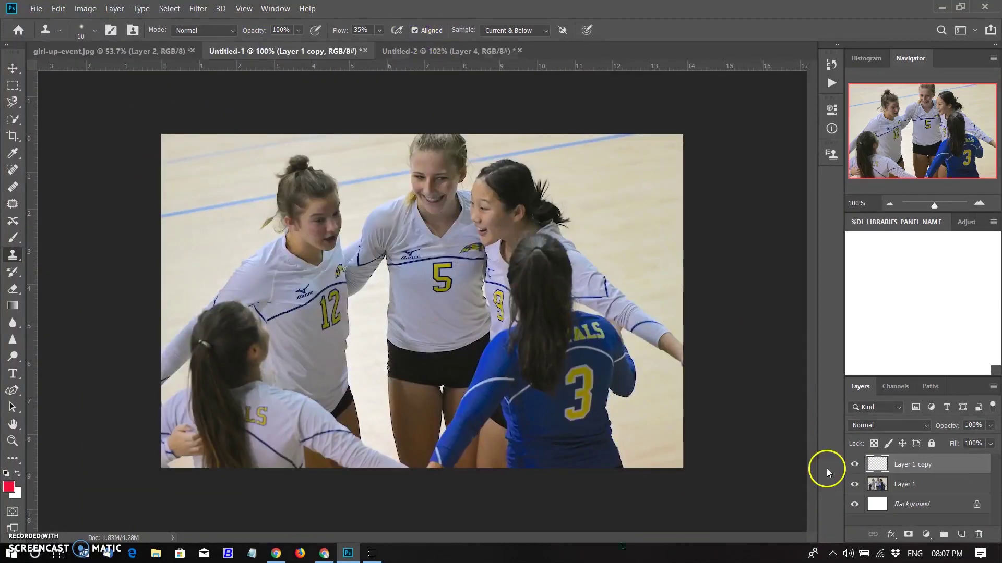
left_click(860, 461)
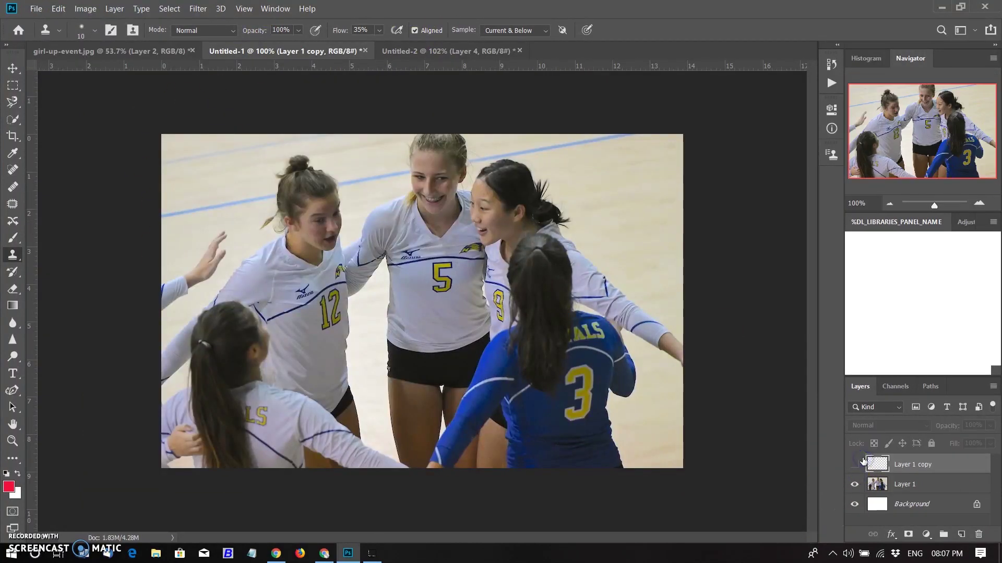
left_click(861, 474)
left_click(854, 465)
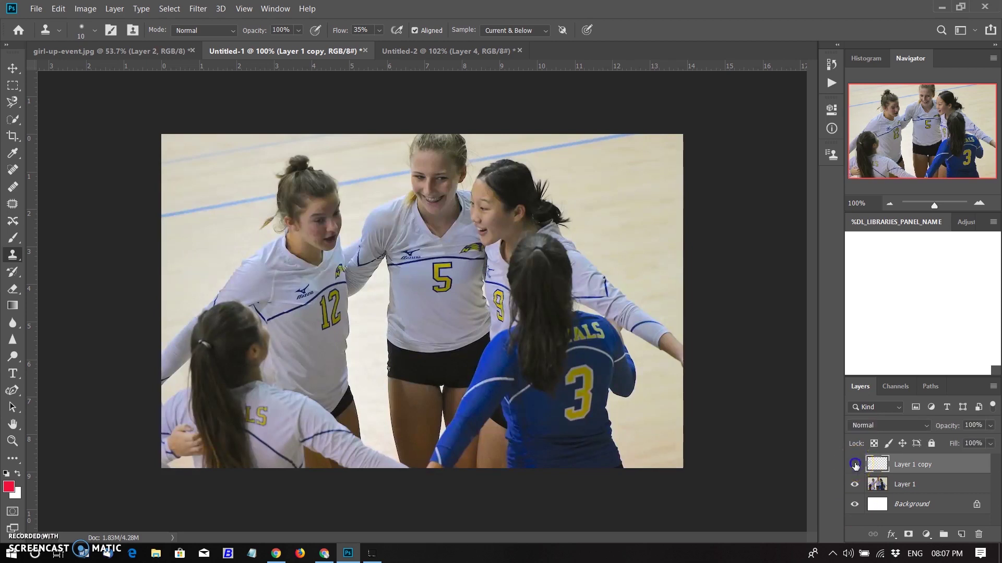
left_click(854, 464)
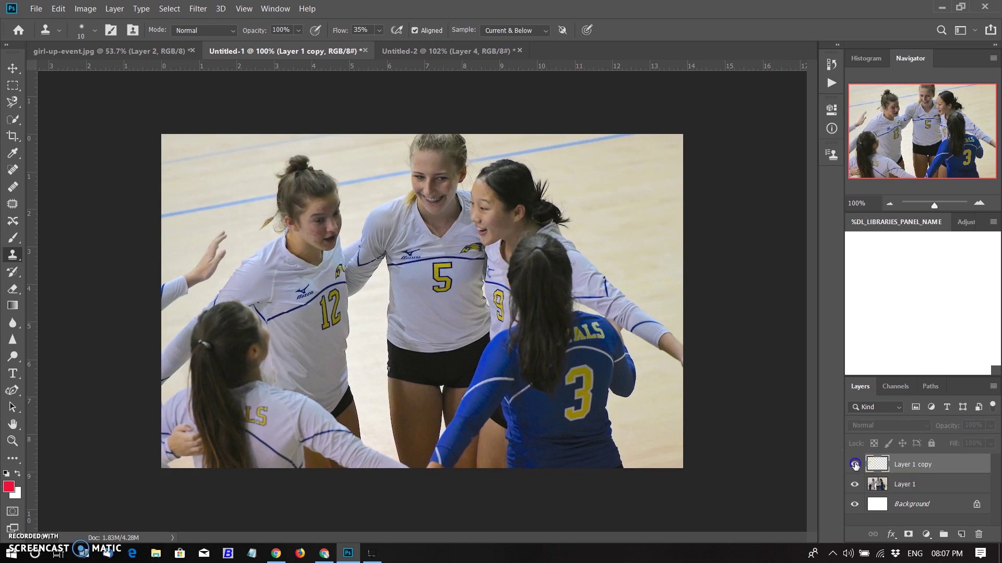
left_click(854, 464)
Switch to Untitled-2 and compare the photo before and after the player removal by toggling Layer 4
left_click(475, 52)
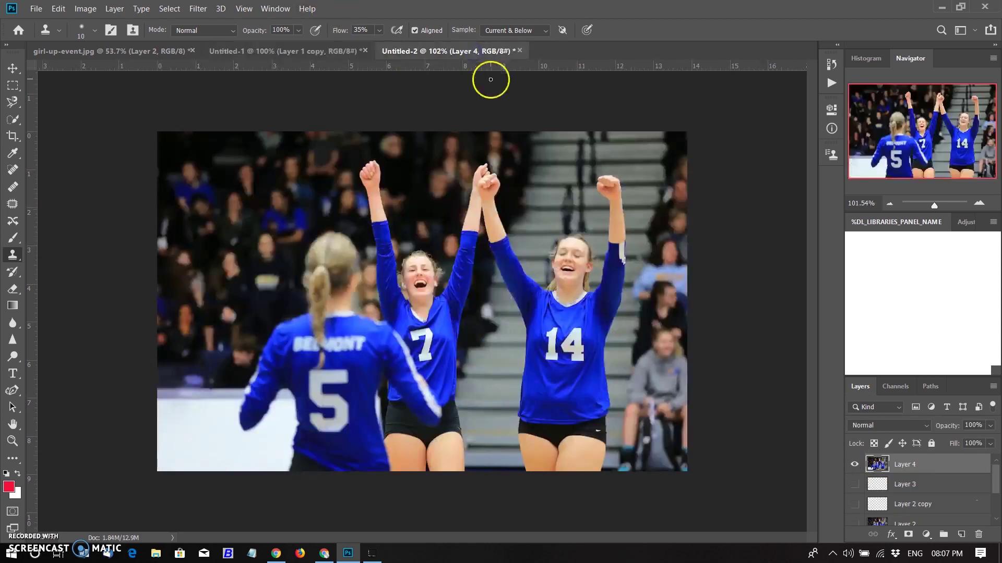
left_click(855, 464)
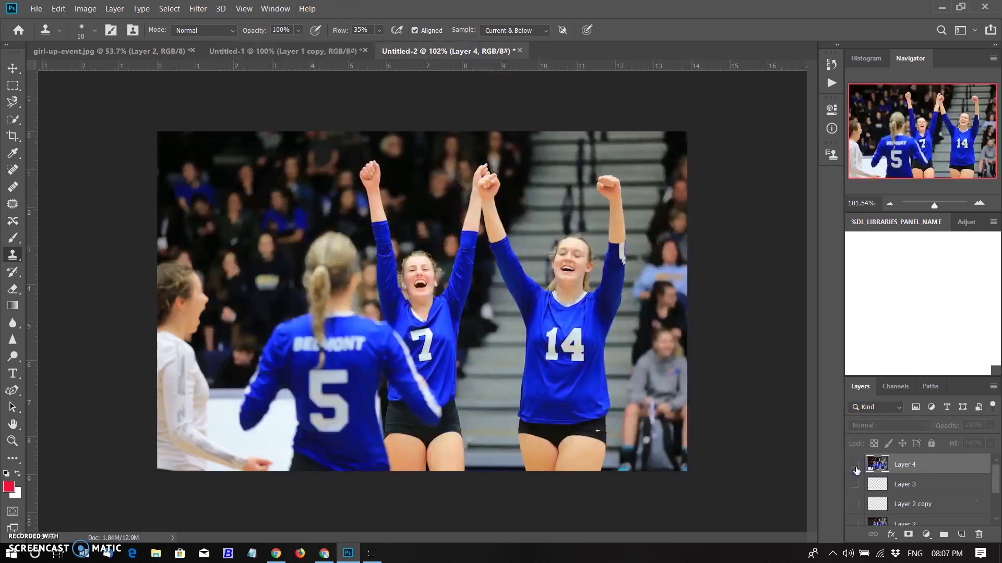
left_click(854, 466)
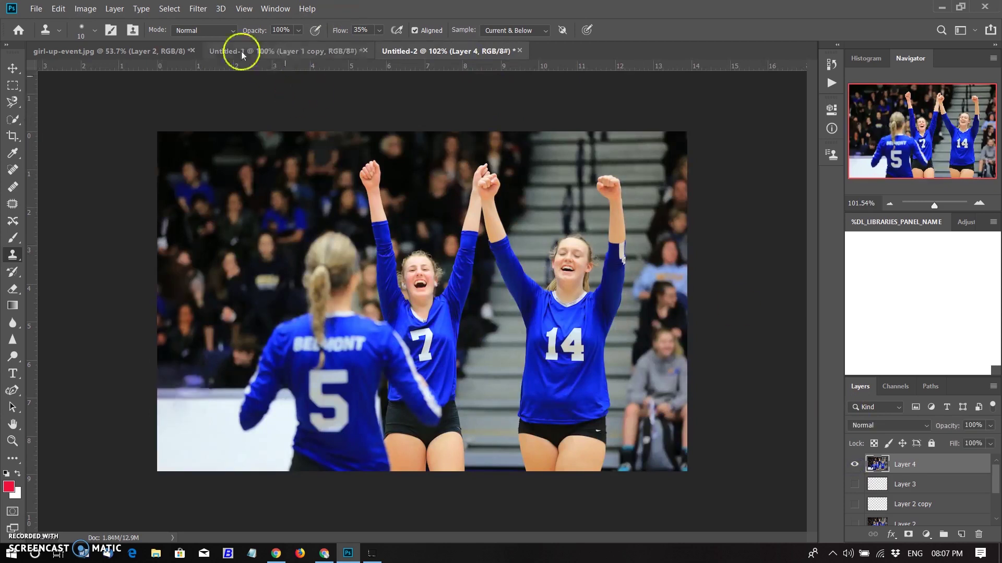